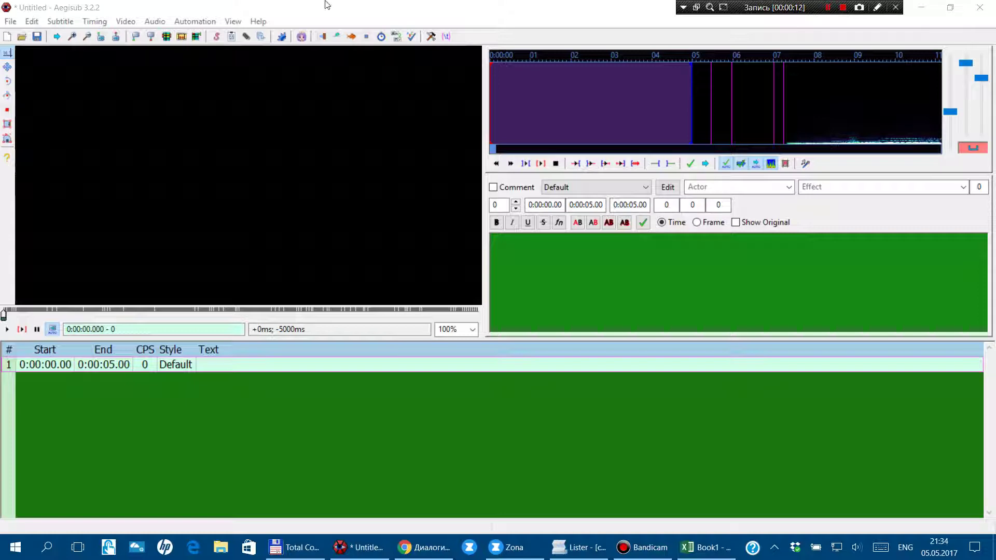
Switch to the Excel workbook Book1 and clear the existing number series from rows 1 to 210.
{"action": "left_click", "coordinate": [201, 8]}
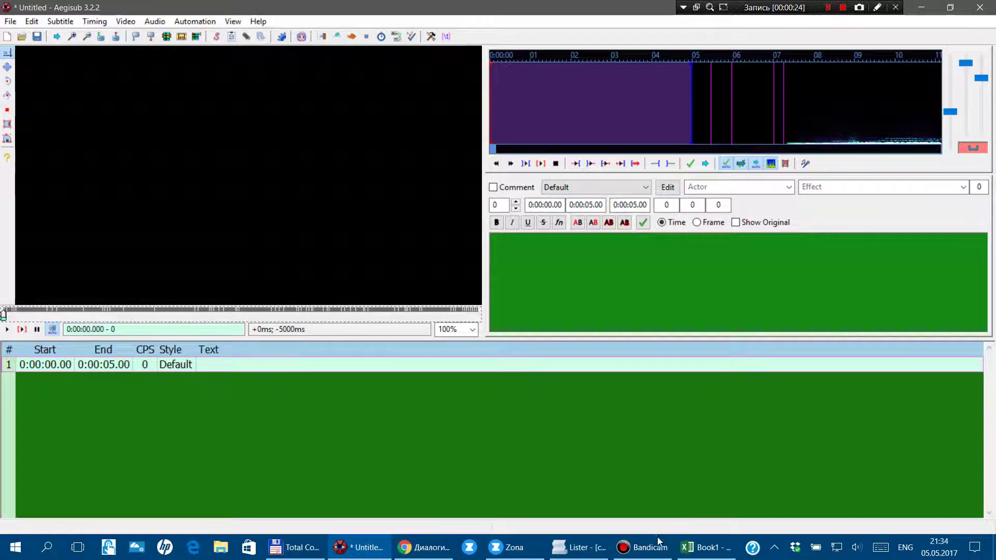
{"action": "mouse_move", "coordinate": [666, 545]}
{"action": "mouse_move", "coordinate": [701, 549]}
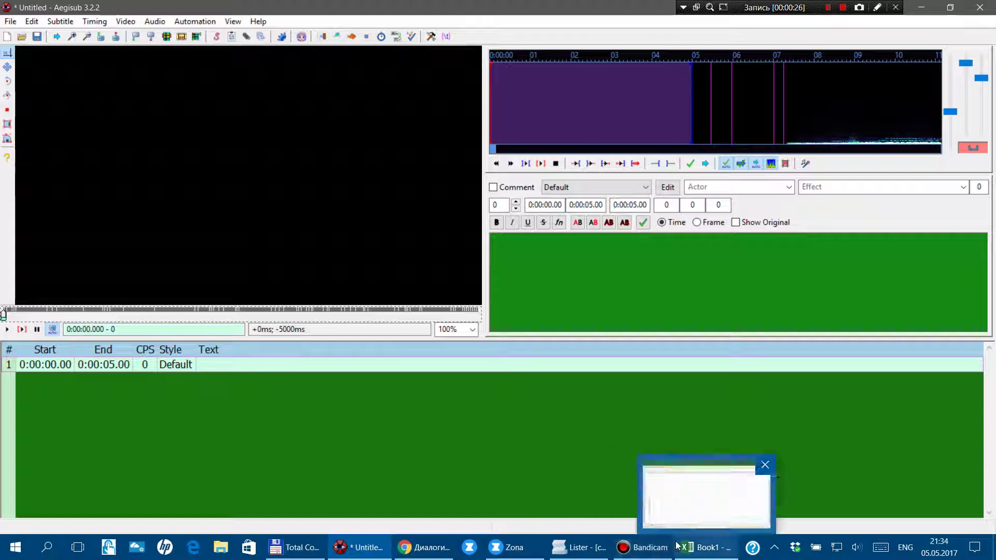
{"action": "left_click", "coordinate": [706, 550]}
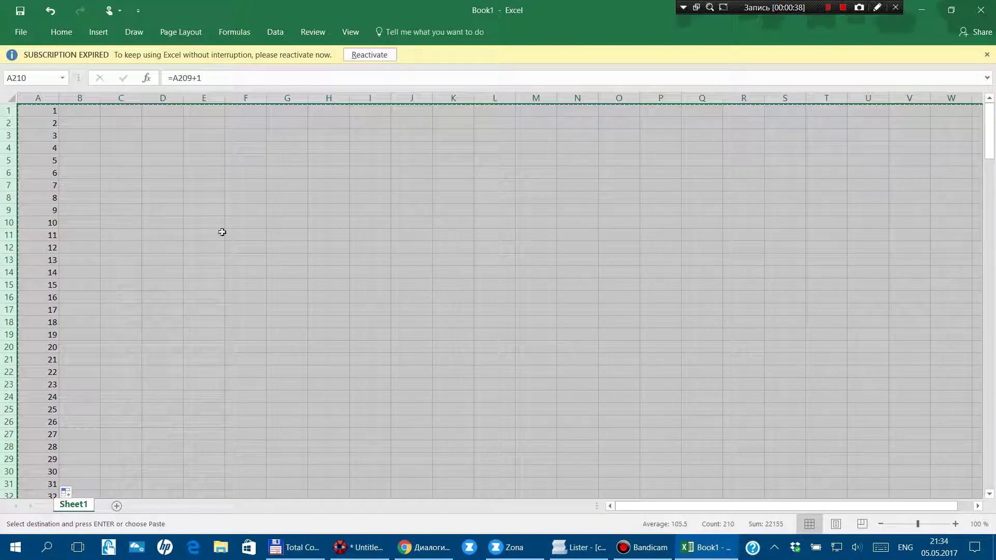
{"action": "key", "text": "Delete"}
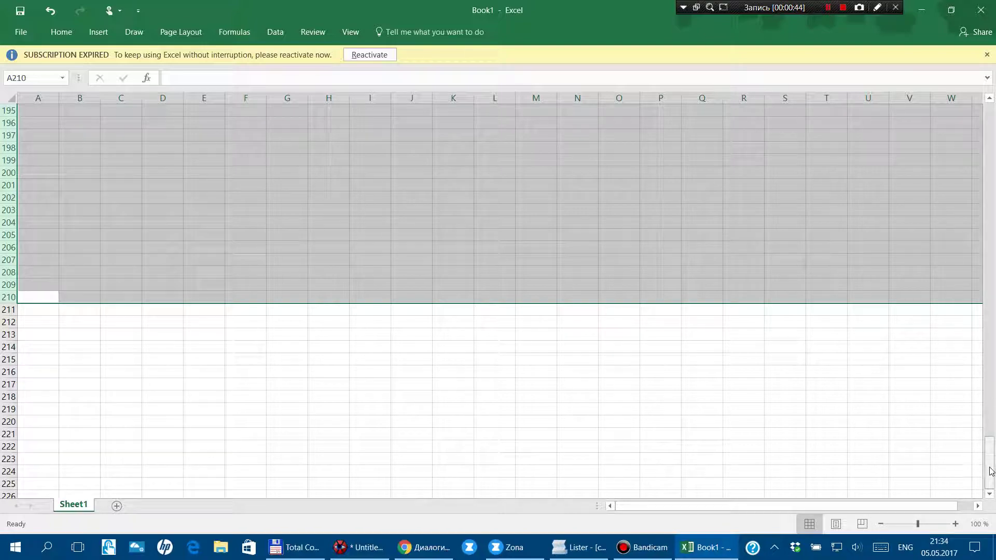
{"action": "left_click_drag", "start_coordinate": [990, 463], "coordinate": [992, 116]}
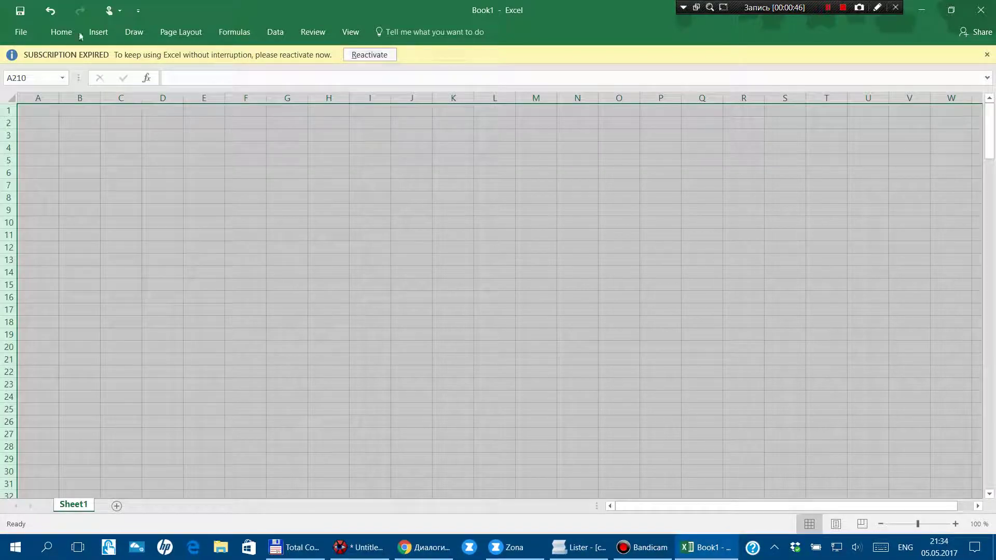
Enter 1 in cell A1 and the formula =A1+1 in cell A2.
{"action": "left_click", "coordinate": [33, 112]}
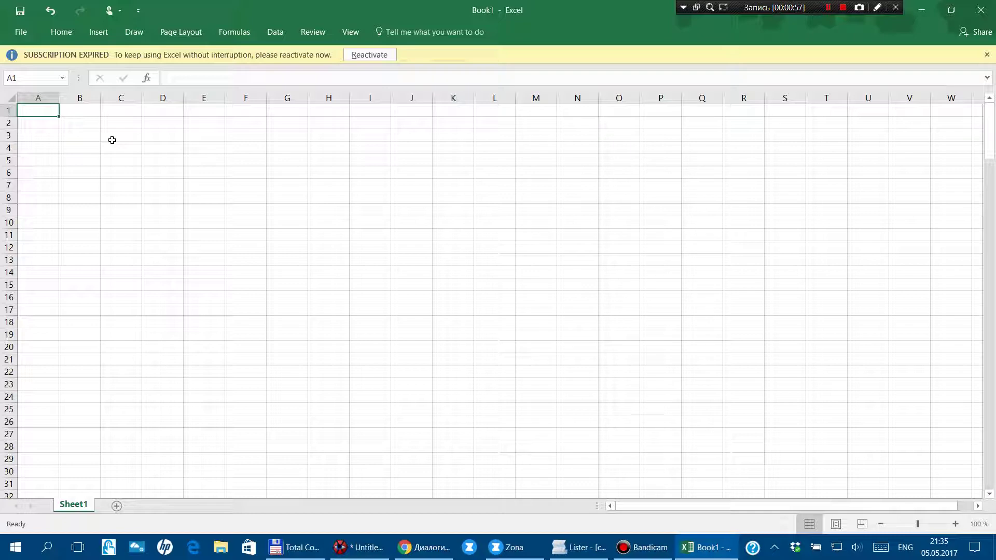
{"action": "type", "text": "1"}
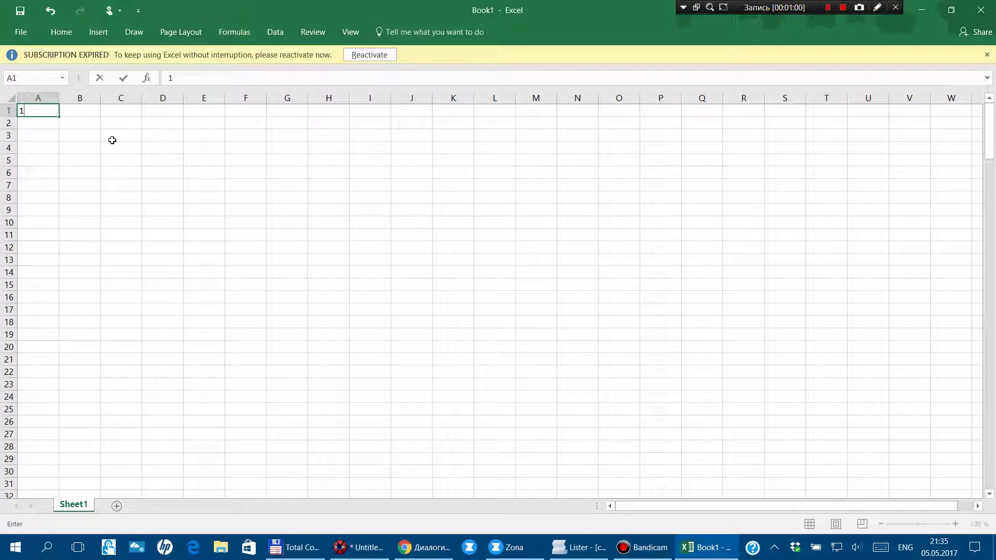
{"action": "key", "text": "ctrl+Return"}
{"action": "key", "text": "Return"}
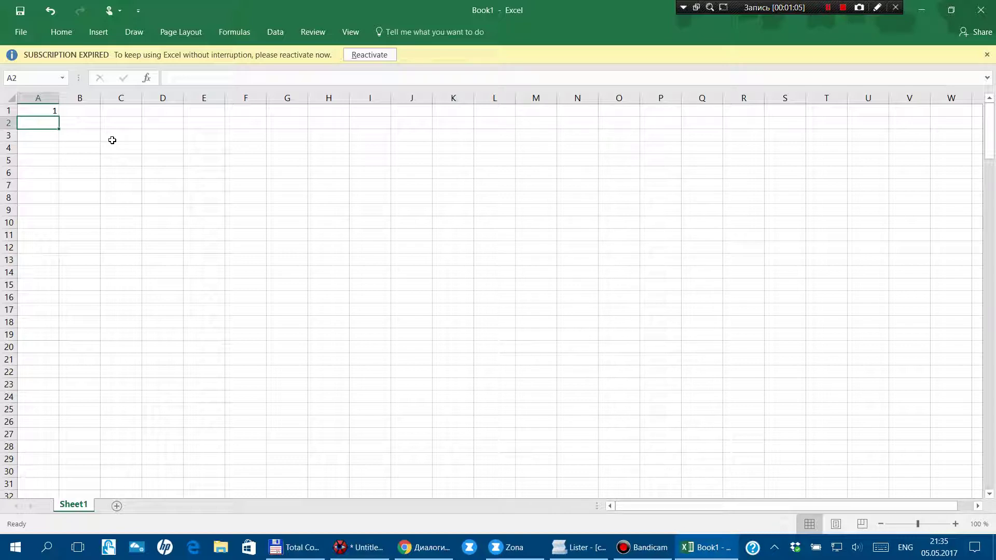
{"action": "type", "text": "="}
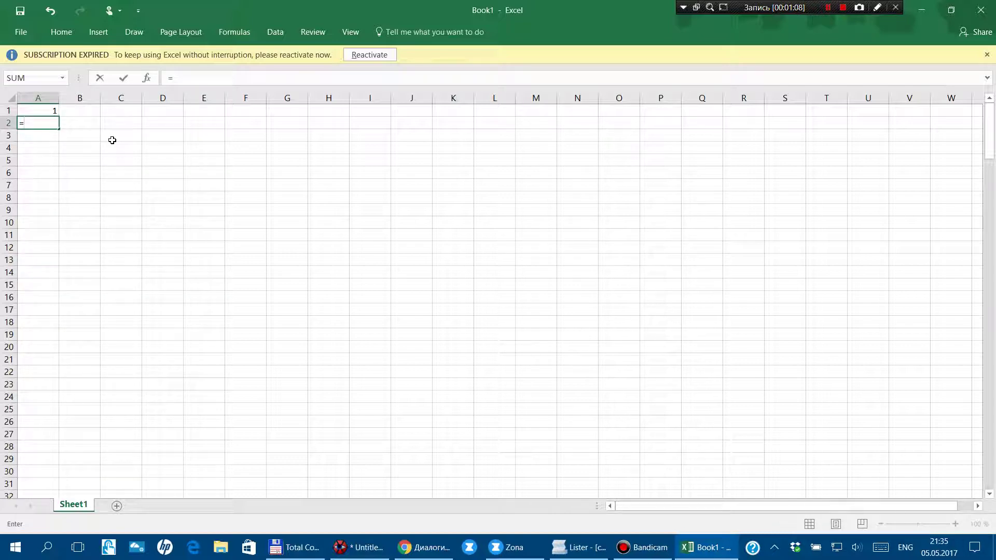
{"action": "key", "text": "Up"}
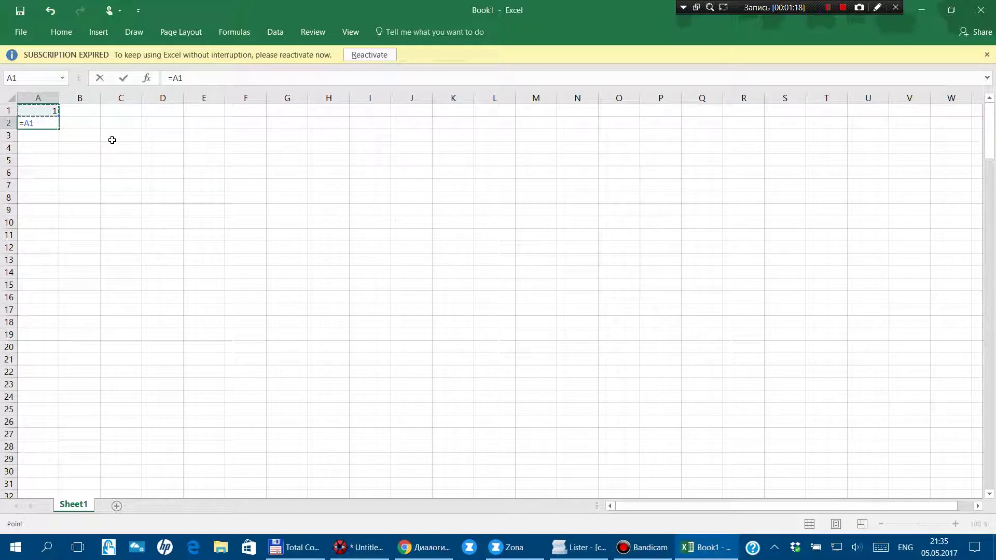
{"action": "type", "text": "+1"}
{"action": "key", "text": "Return"}
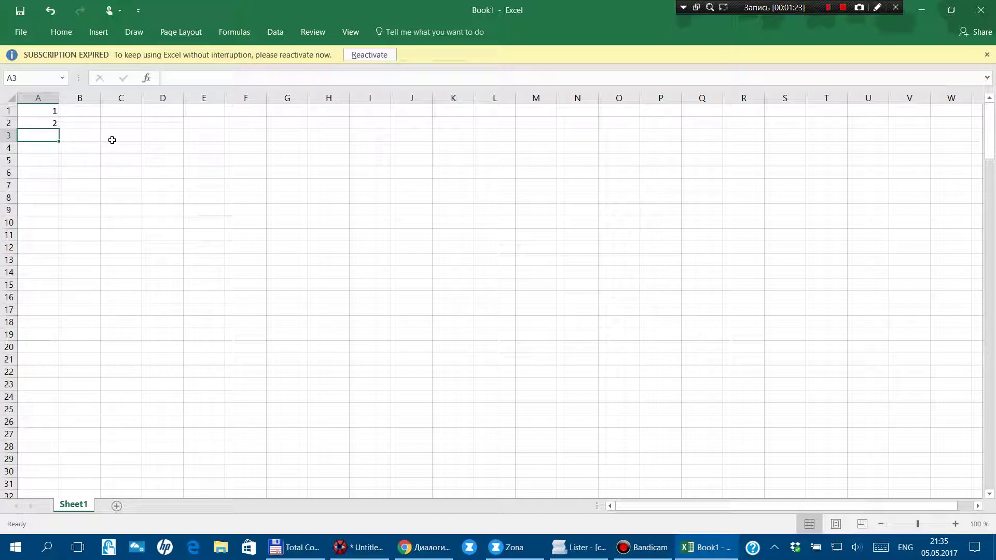
Fill the formula in A2 down column A to cell A20.
{"action": "left_click", "coordinate": [41, 120]}
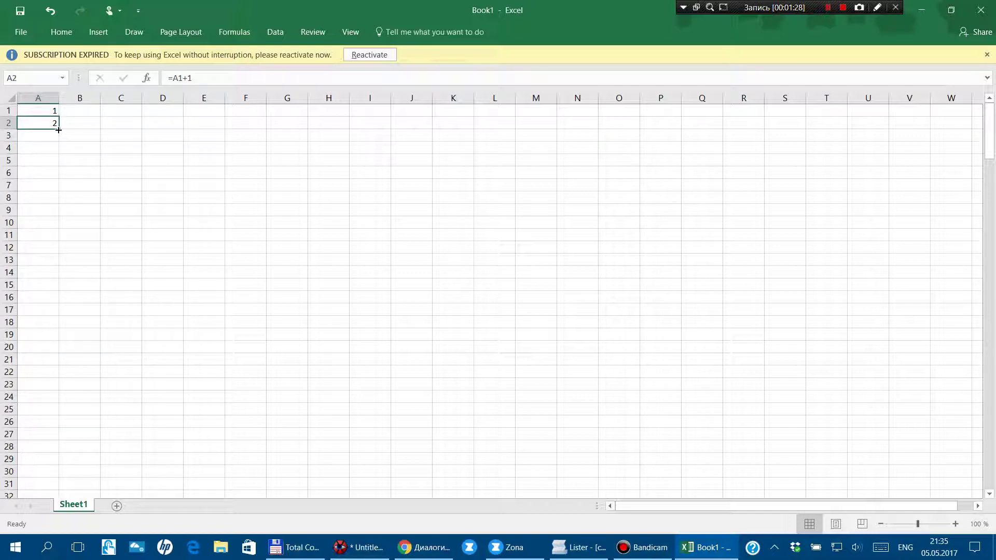
{"action": "left_click_drag", "start_coordinate": [59, 131], "coordinate": [50, 400]}
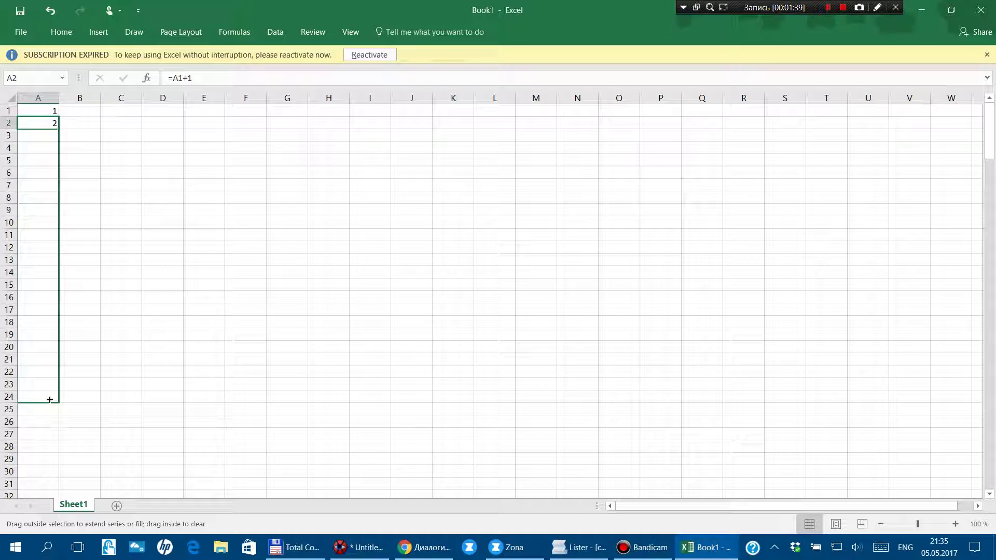
{"action": "left_click_drag", "start_coordinate": [50, 400], "coordinate": [51, 406]}
{"action": "left_click_drag", "start_coordinate": [51, 406], "coordinate": [53, 448]}
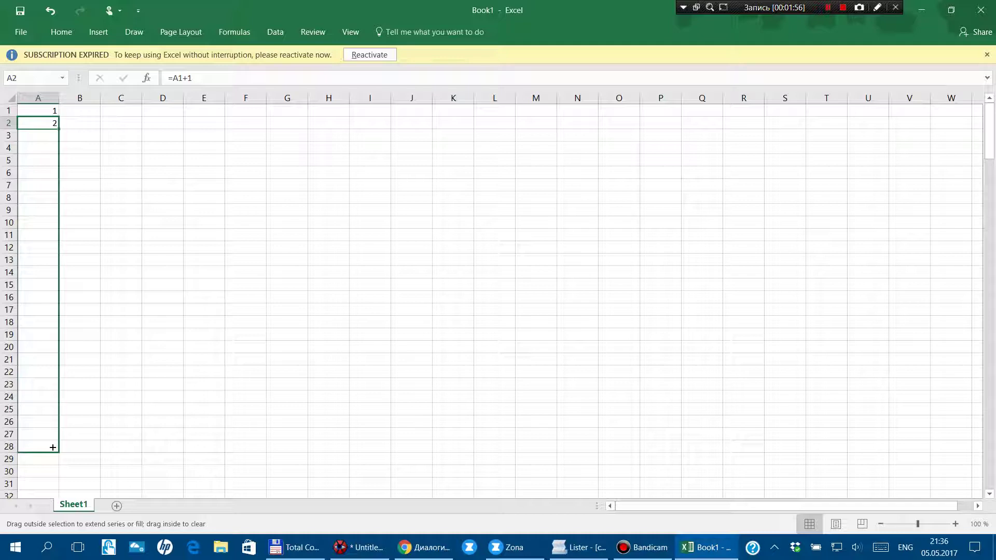
{"action": "left_click_drag", "start_coordinate": [53, 447], "coordinate": [52, 353]}
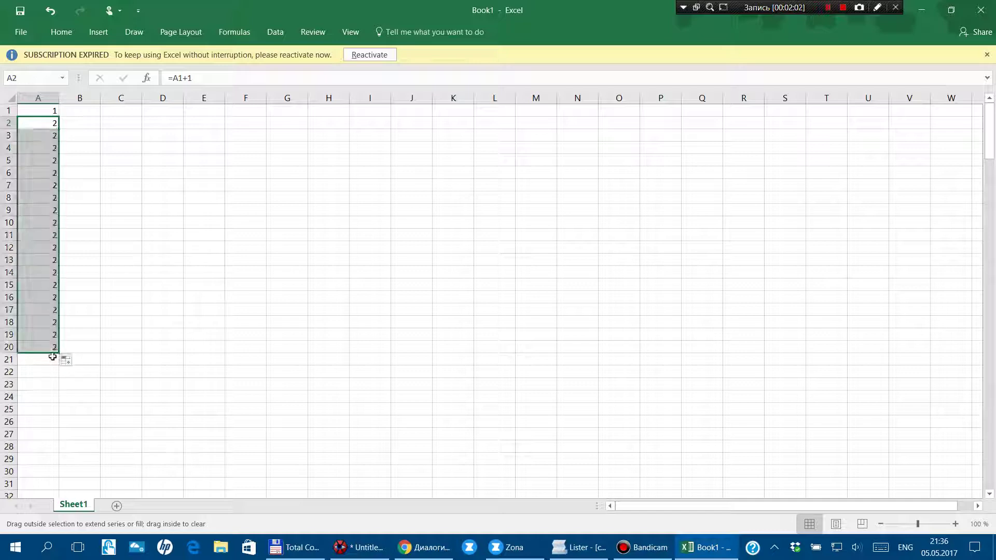
{"action": "left_click", "coordinate": [43, 347]}
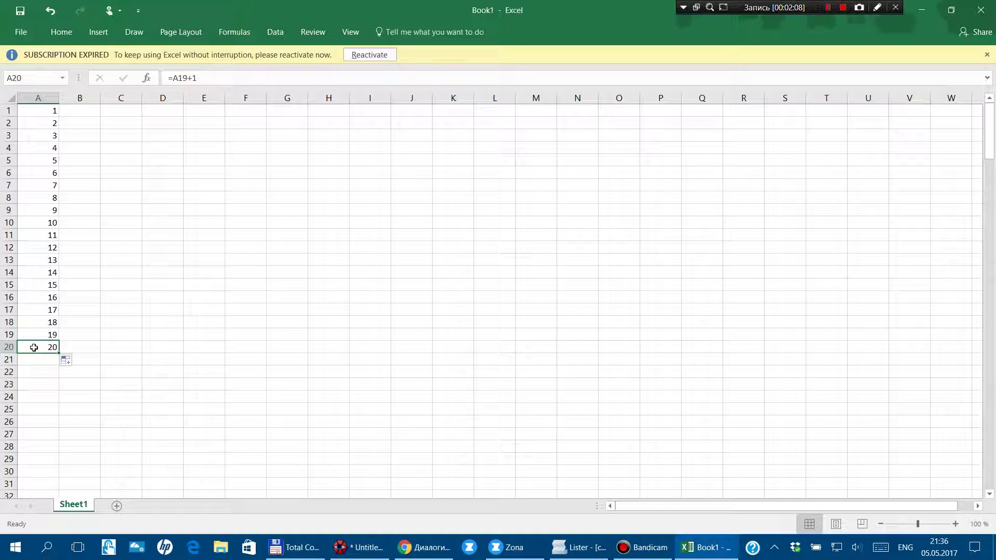
Copy rows 1 to 20 and paste them as subtitle lines in Aegisub, leaving only the first line selected.
{"action": "left_click_drag", "start_coordinate": [8, 347], "coordinate": [10, 113]}
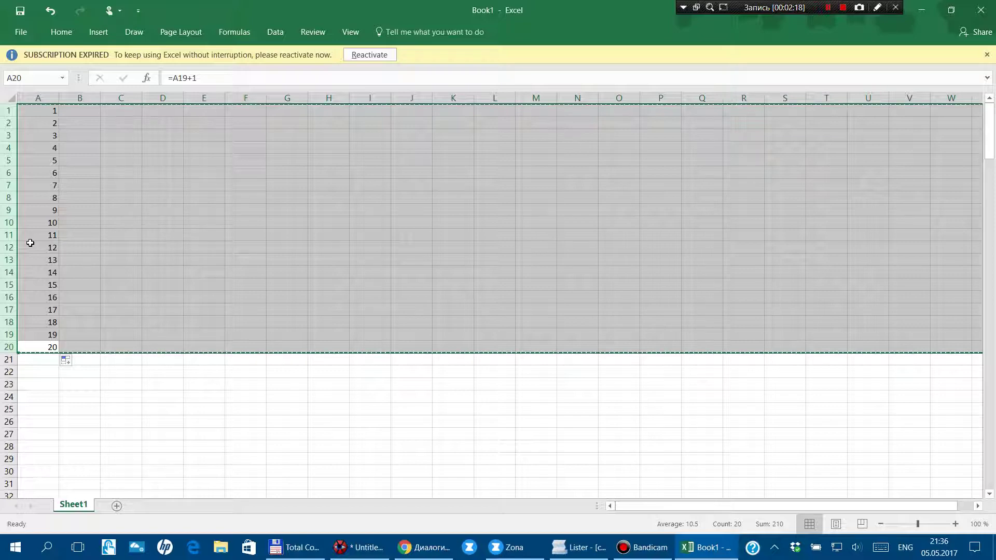
{"action": "key", "text": "ctrl+c"}
{"action": "left_click", "coordinate": [355, 546]}
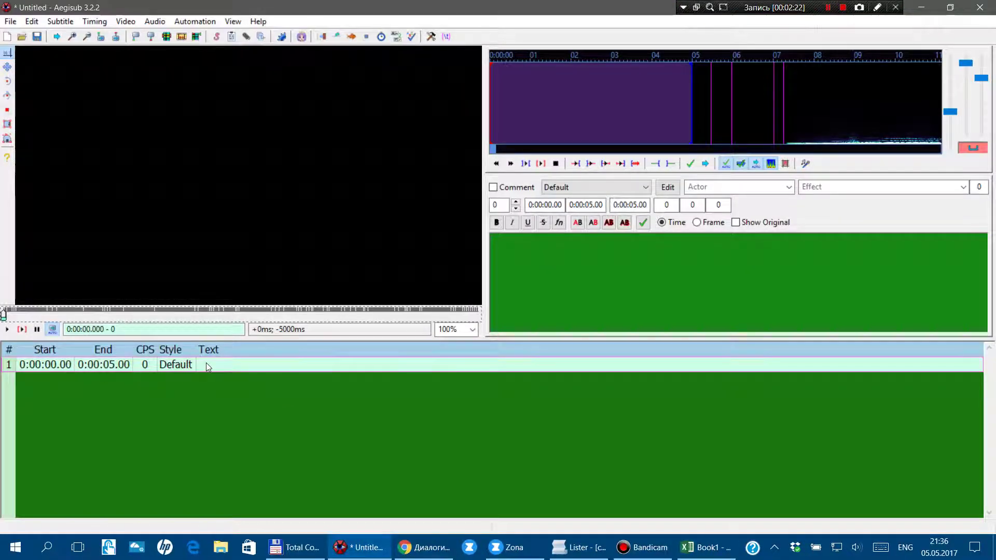
{"action": "key", "text": "ctrl+v"}
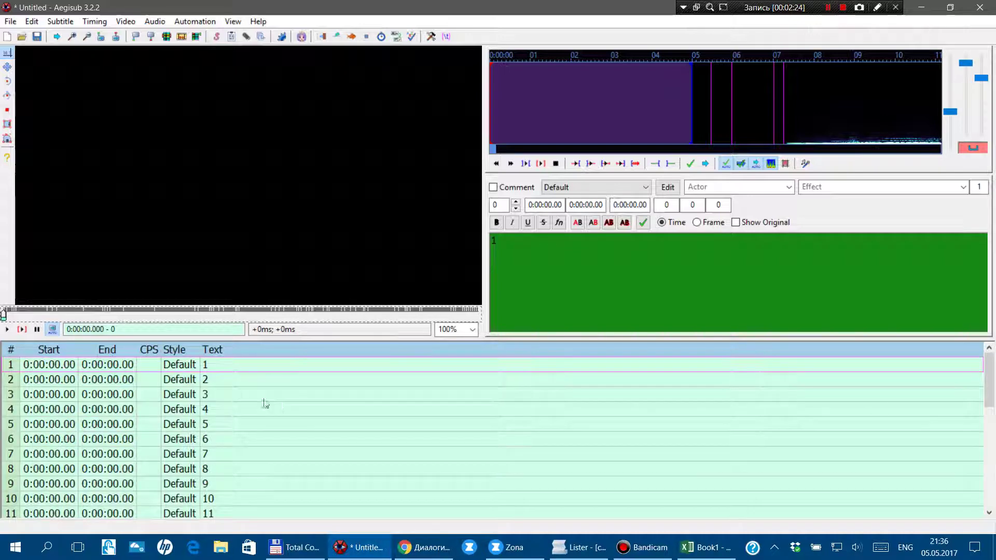
{"action": "left_click", "coordinate": [280, 369]}
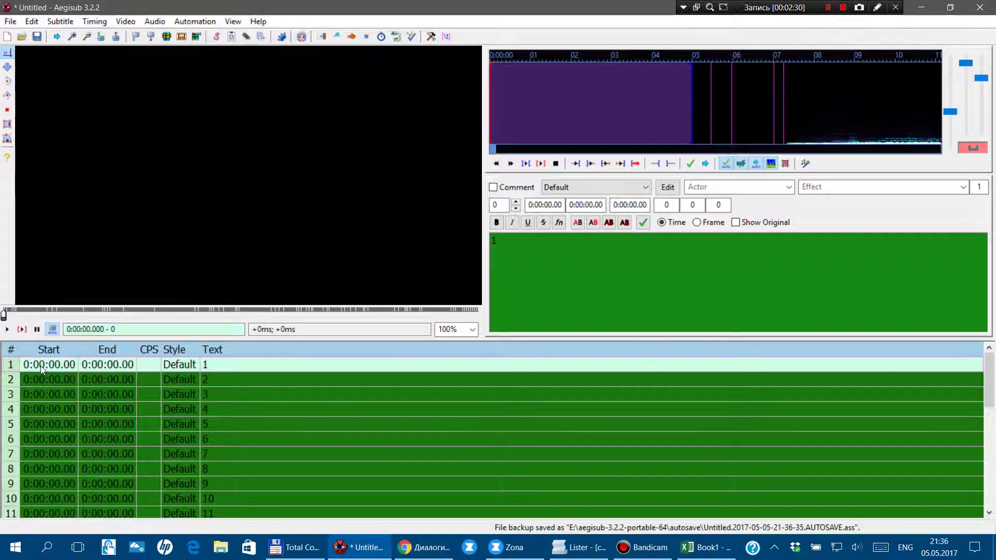
Try to delete the empty subtitle line 21 at the end of the list and undo the deletion.
{"action": "scroll", "coordinate": [317, 459], "scroll_direction": "down", "scroll_amount": 5}
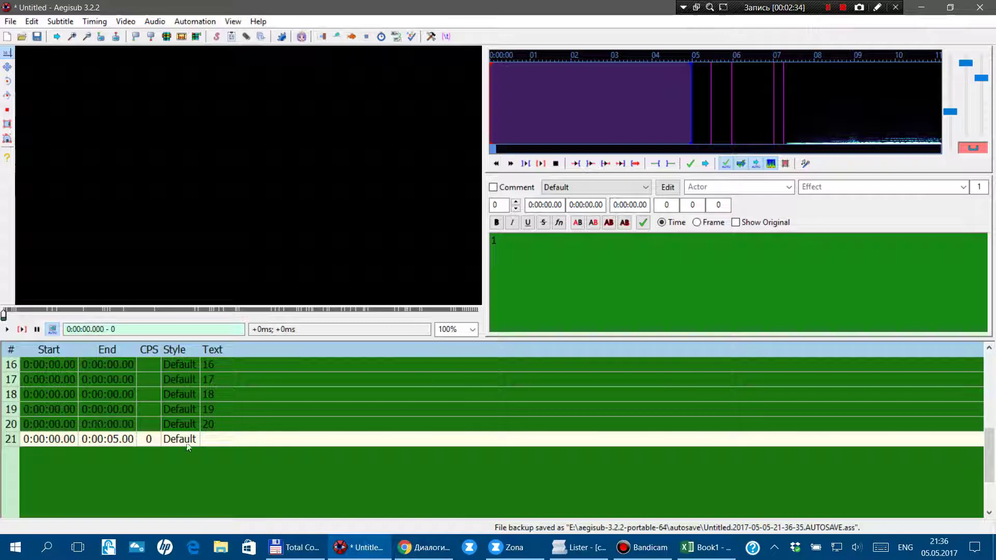
{"action": "right_click", "coordinate": [238, 442]}
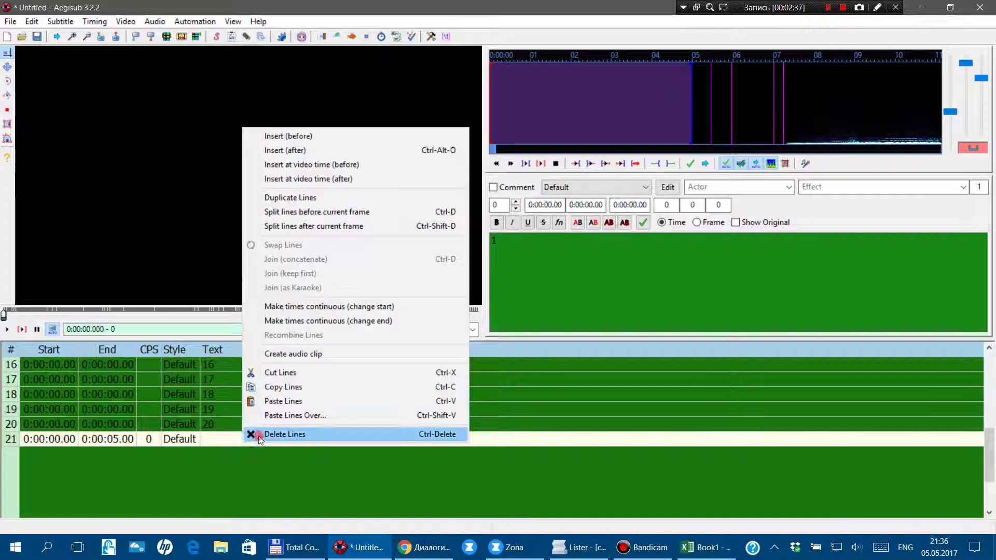
{"action": "left_click", "coordinate": [249, 434]}
{"action": "scroll", "coordinate": [233, 438], "scroll_direction": "up", "scroll_amount": 1}
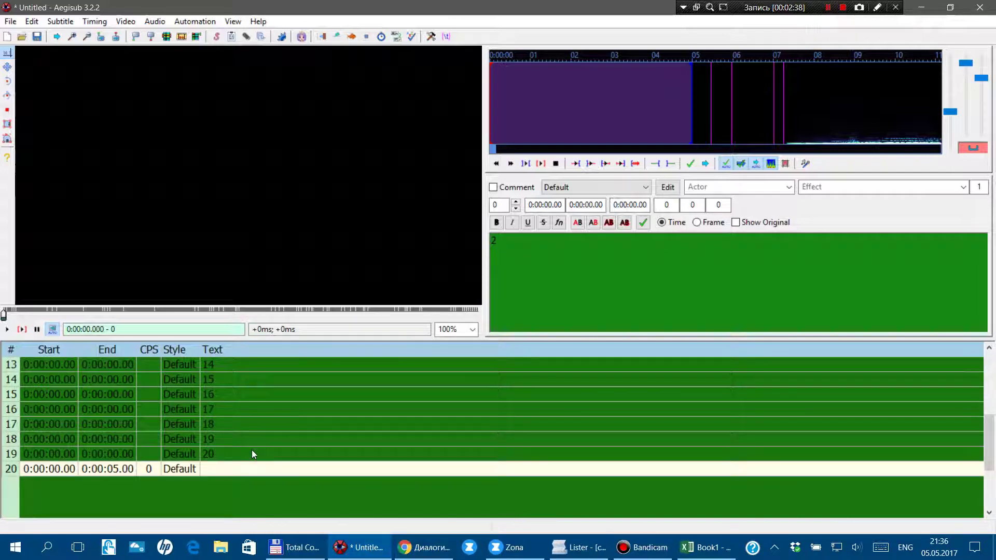
{"action": "key", "text": "ctrl+z"}
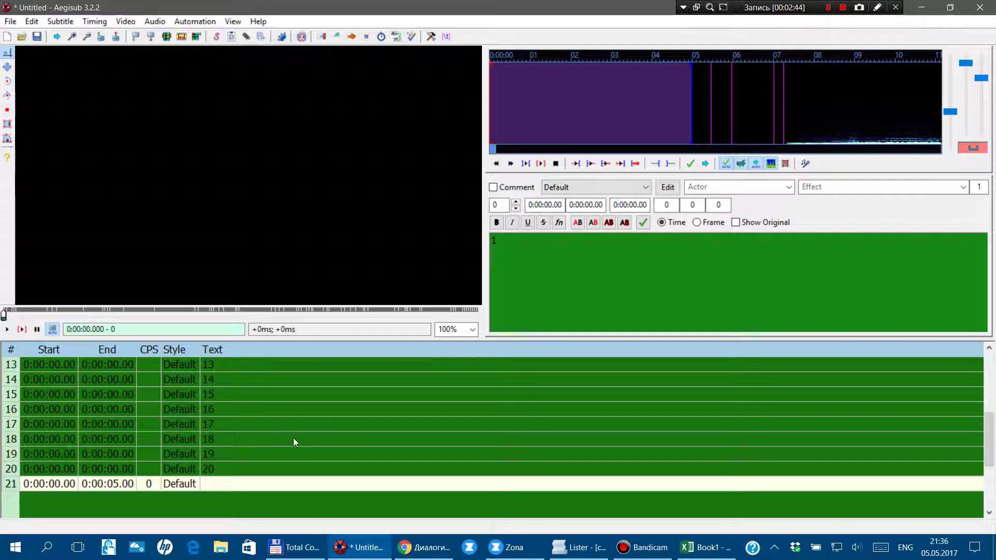
Review the pasted numbered subtitle lines from the first line to the empty line at the end.
{"action": "key", "text": "ctrl+Home"}
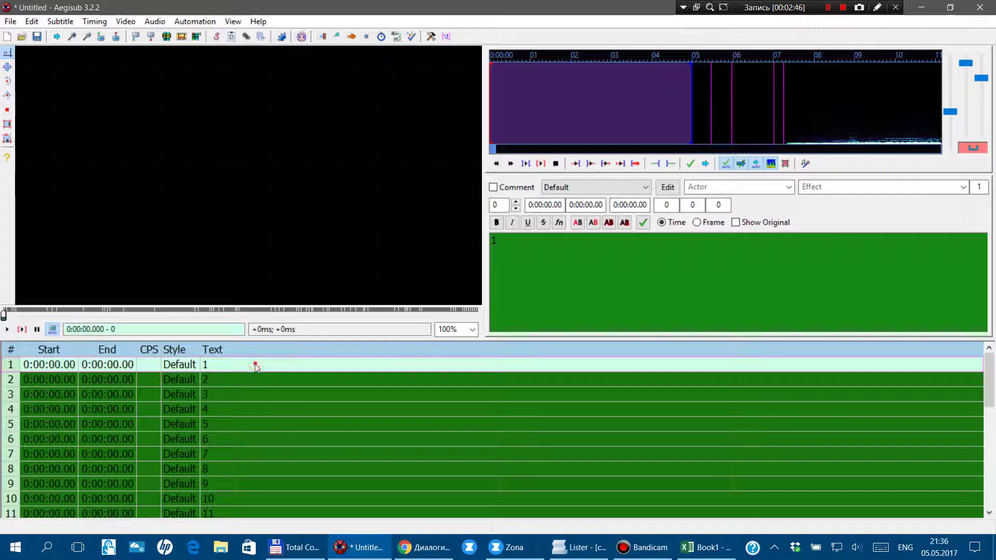
{"action": "scroll", "coordinate": [253, 439], "scroll_direction": "down", "scroll_amount": 6}
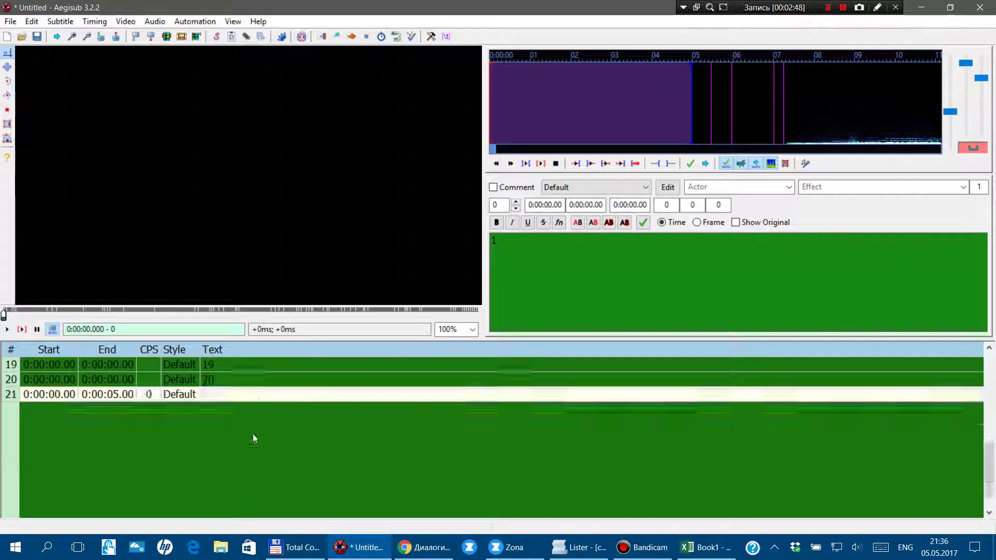
{"action": "scroll", "coordinate": [253, 438], "scroll_direction": "up", "scroll_amount": 6}
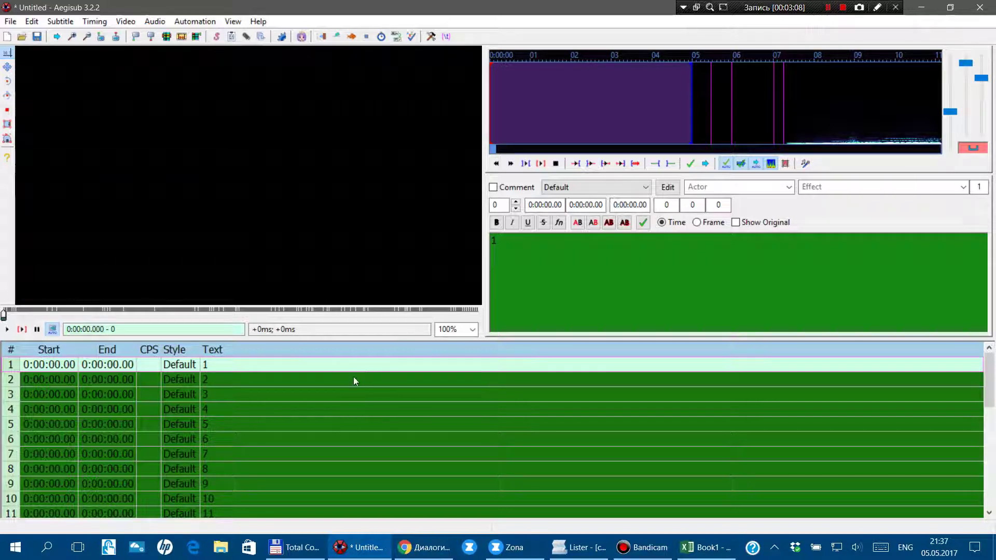
{"action": "scroll", "coordinate": [318, 411], "scroll_direction": "down", "scroll_amount": 4}
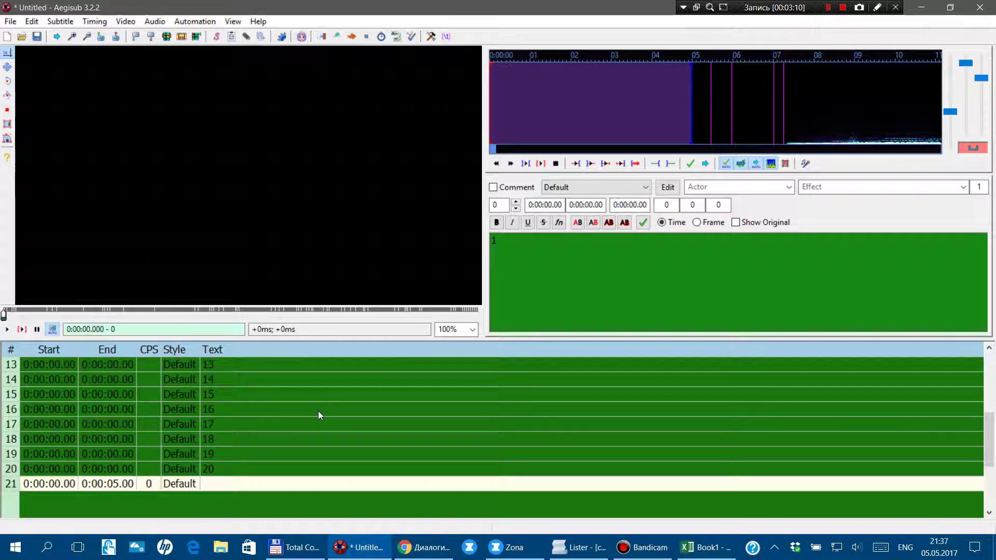
{"action": "scroll", "coordinate": [318, 411], "scroll_direction": "up", "scroll_amount": 2}
{"action": "scroll", "coordinate": [319, 411], "scroll_direction": "up", "scroll_amount": 4}
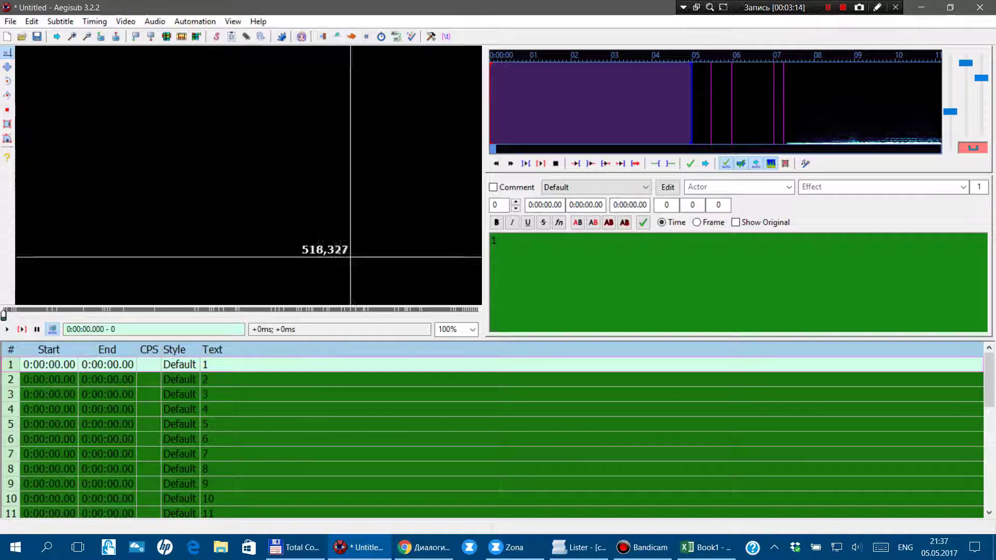
{"action": "scroll", "coordinate": [343, 467], "scroll_direction": "down", "scroll_amount": 5}
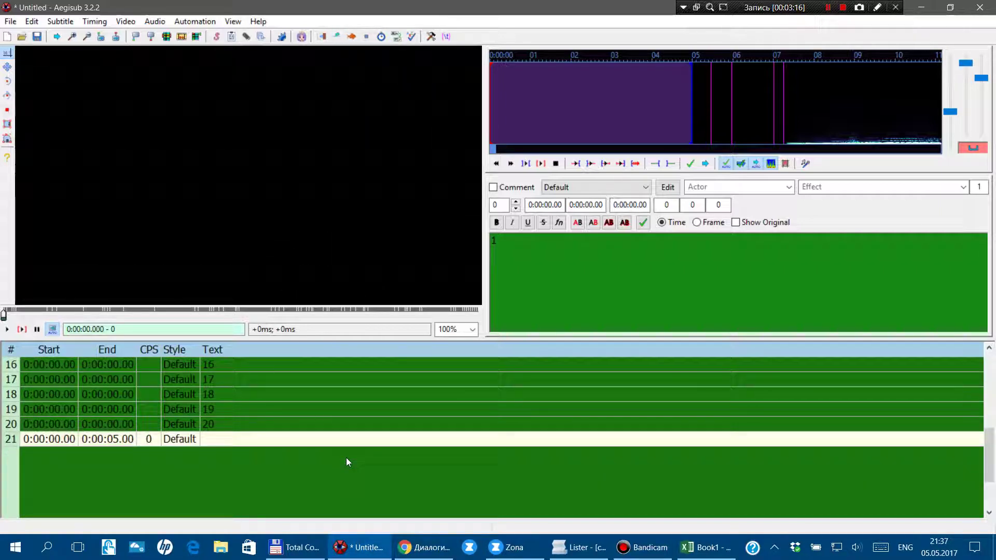
{"action": "scroll", "coordinate": [346, 457], "scroll_direction": "up", "scroll_amount": 4}
{"action": "scroll", "coordinate": [347, 458], "scroll_direction": "up", "scroll_amount": 1}
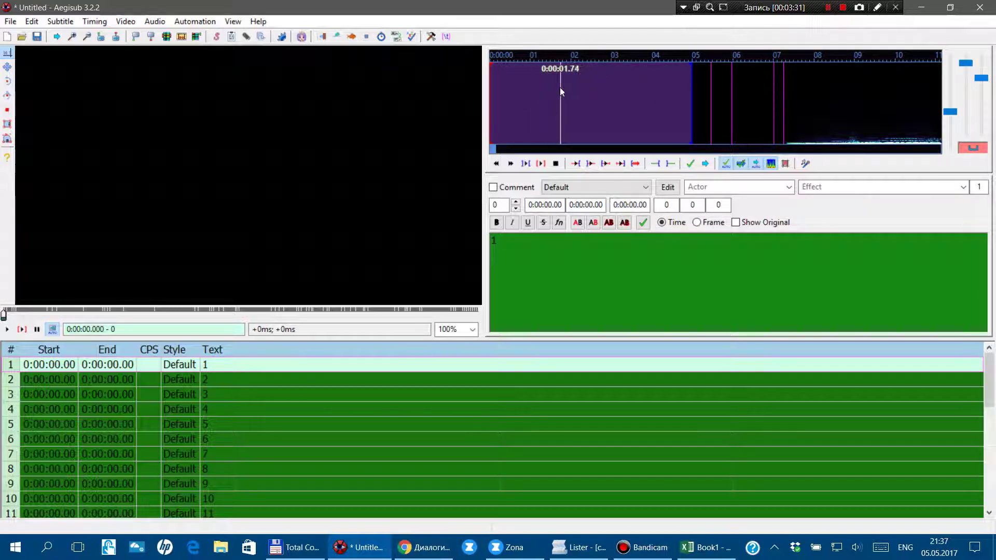
Time the first subtitle line from 0:00:05.00 to 0:00:07.28 in the audio display, ending it at the keyframe marker.
{"action": "scroll", "coordinate": [560, 91], "scroll_direction": "down", "scroll_amount": 3}
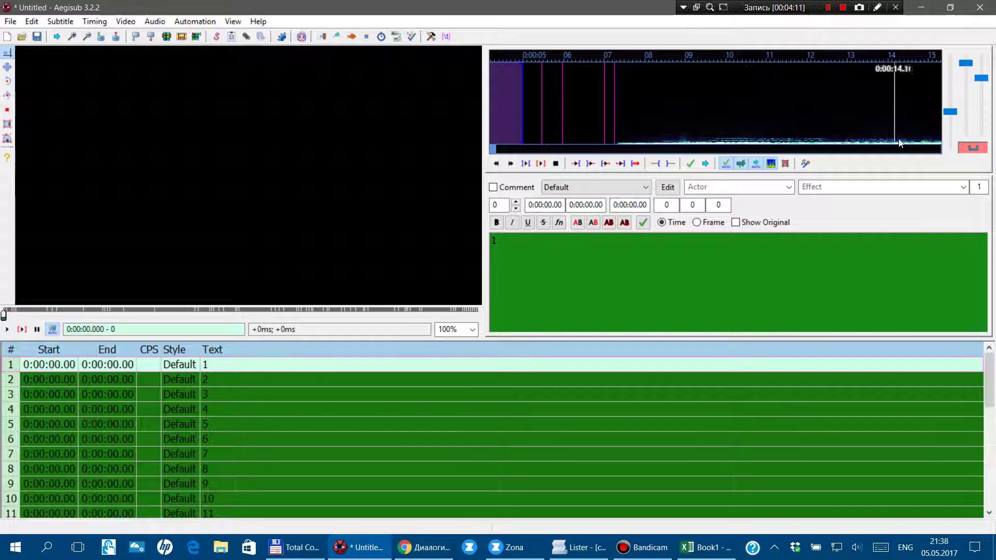
{"action": "scroll", "coordinate": [597, 120], "scroll_direction": "down", "scroll_amount": 2}
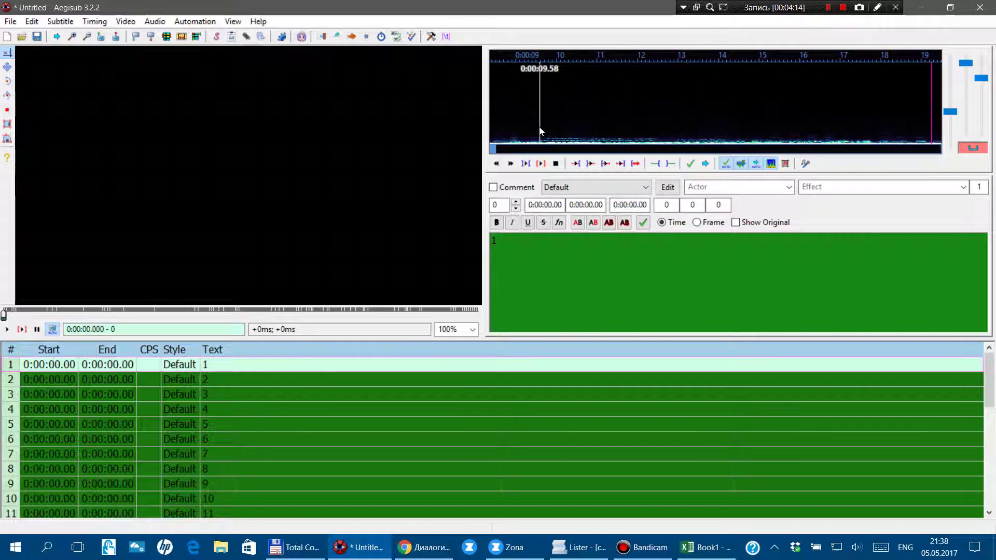
{"action": "scroll", "coordinate": [587, 124], "scroll_direction": "up", "scroll_amount": 2}
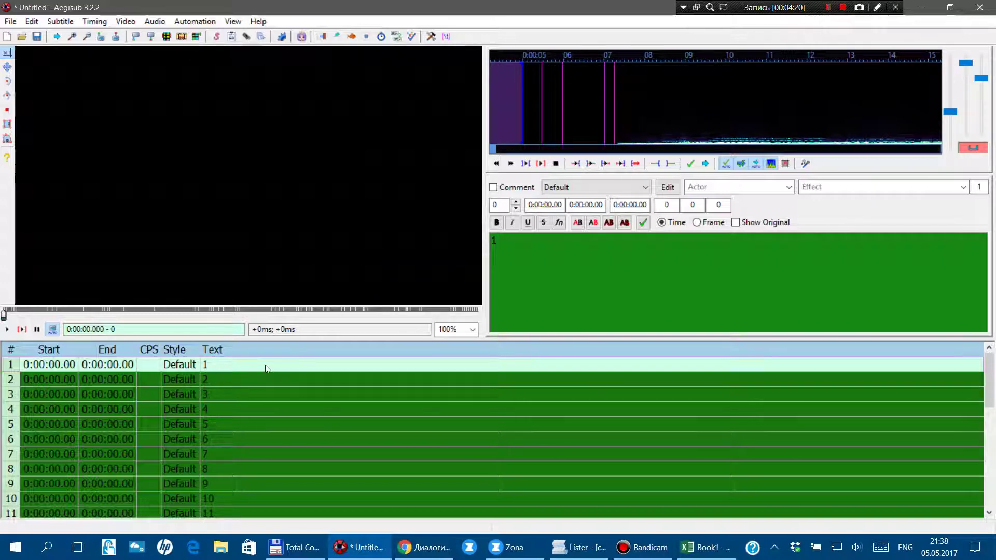
{"action": "right_click", "coordinate": [616, 104]}
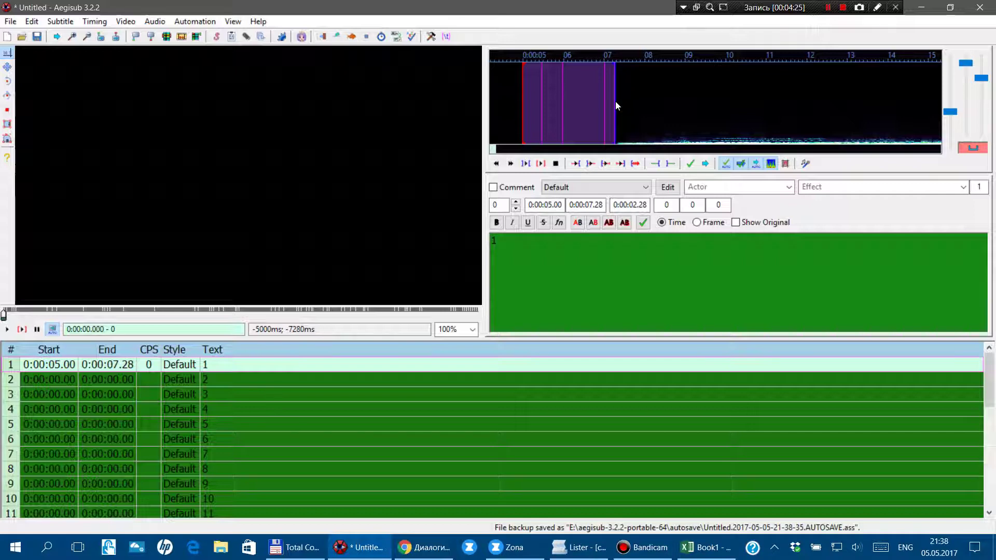
Retime the first subtitle line to run from 0:00:07.28 to 0:00:12.81 in the audio display and play it back.
{"action": "left_click_drag", "start_coordinate": [615, 101], "coordinate": [795, 101]}
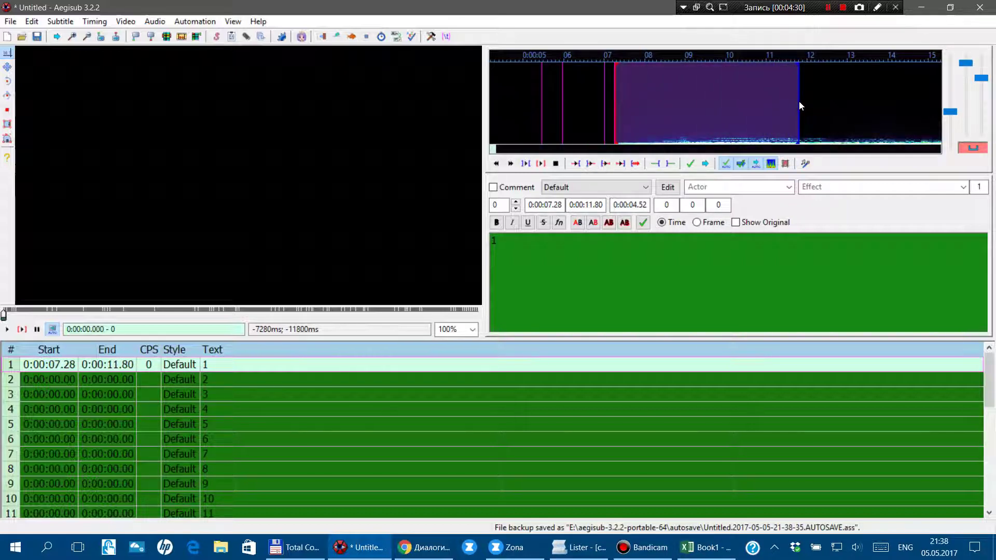
{"action": "right_click", "coordinate": [839, 101]}
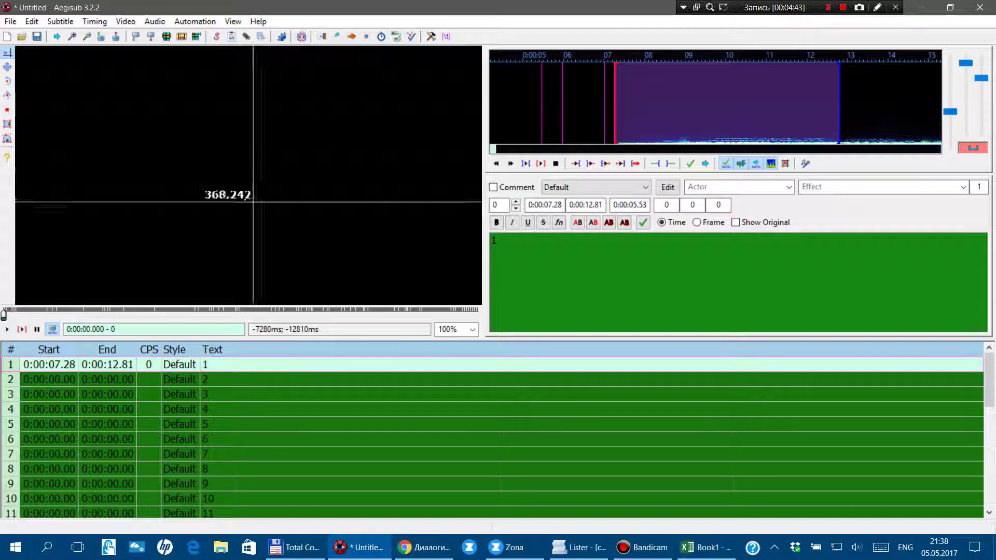
{"action": "key", "text": "ctrl+shift+p"}
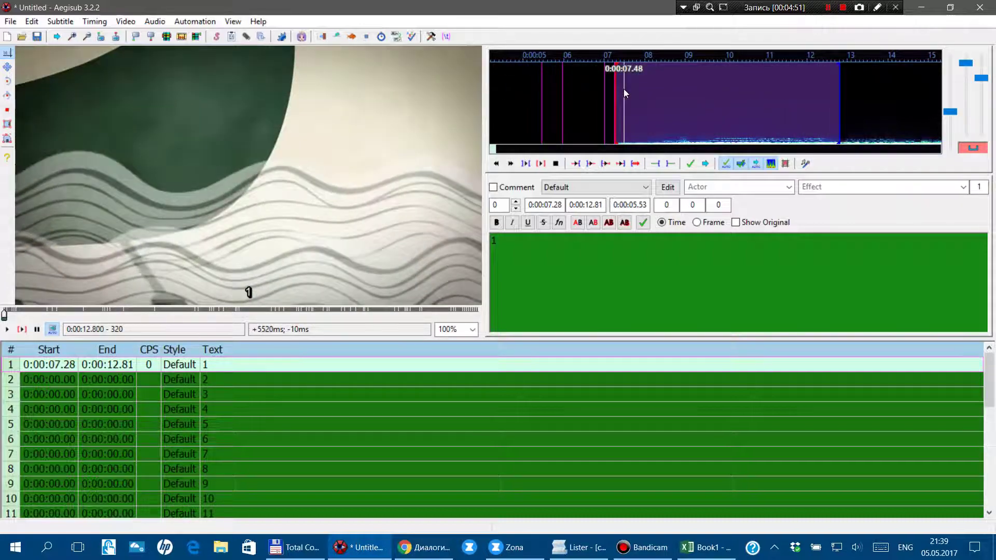
Retime the first subtitle line across the following audio section, from 0:00:12.64 to 0:00:20.51.
{"action": "scroll", "coordinate": [623, 89], "scroll_direction": "down", "scroll_amount": 2}
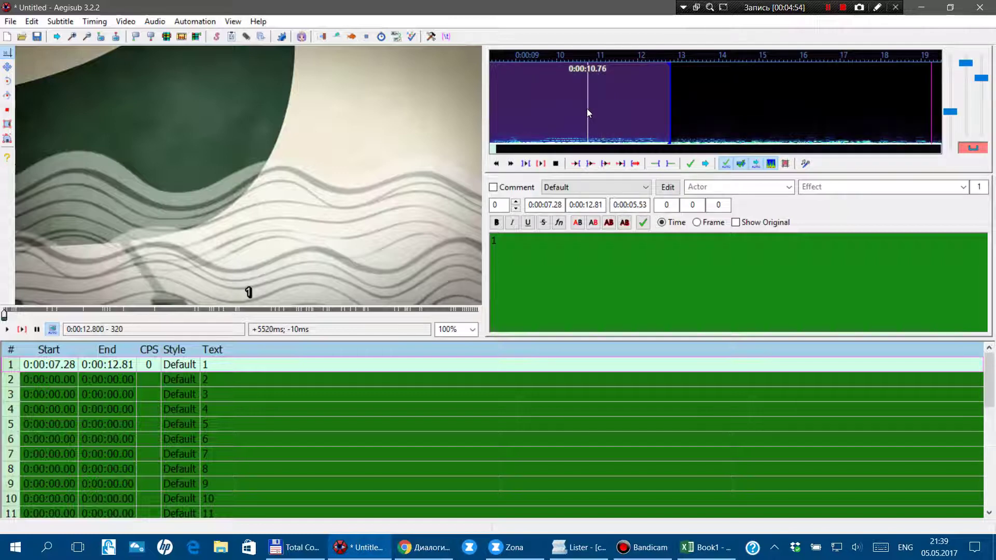
{"action": "scroll", "coordinate": [587, 108], "scroll_direction": "down", "scroll_amount": 2}
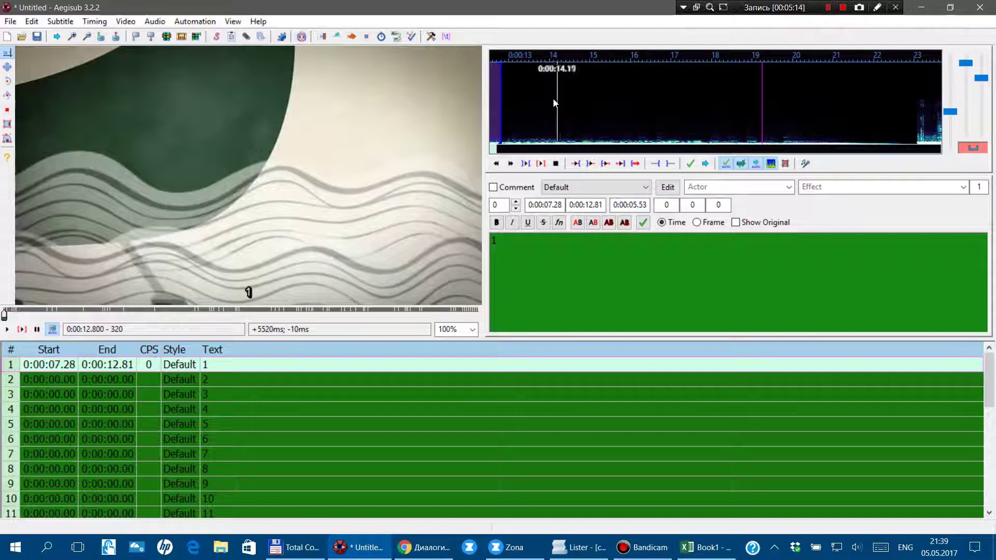
{"action": "left_click_drag", "start_coordinate": [496, 107], "coordinate": [813, 101]}
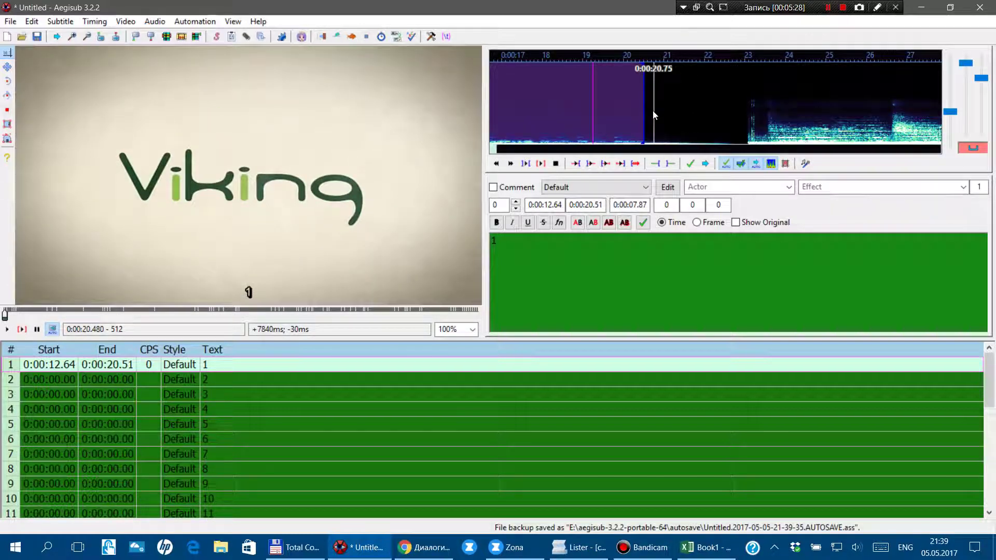
Mark 0:00:23.80 to 0:00:25.66 in the audio as the first subtitle line's timing and play that section.
{"action": "scroll", "coordinate": [617, 112], "scroll_direction": "down", "scroll_amount": 2}
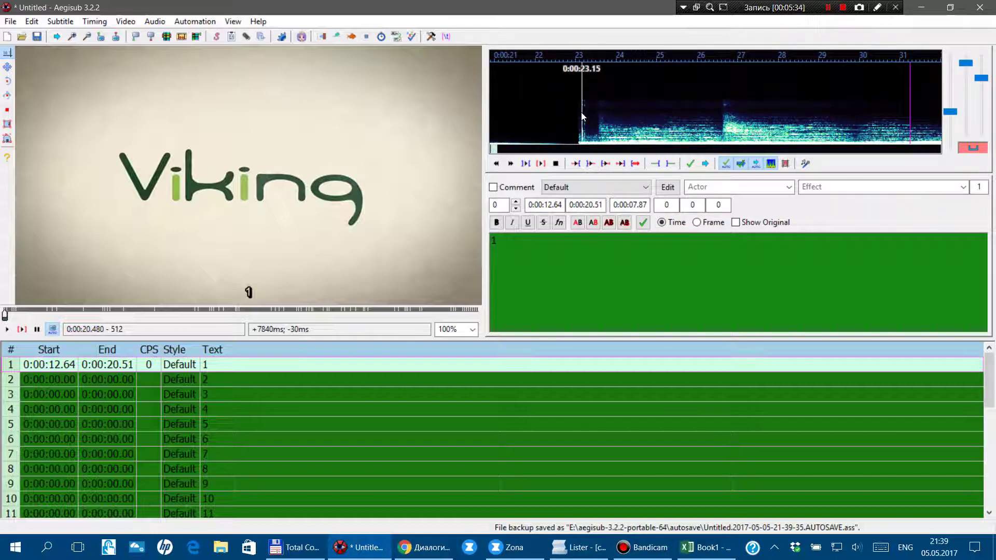
{"action": "left_click_drag", "start_coordinate": [609, 111], "coordinate": [683, 113]}
{"action": "key", "text": "s"}
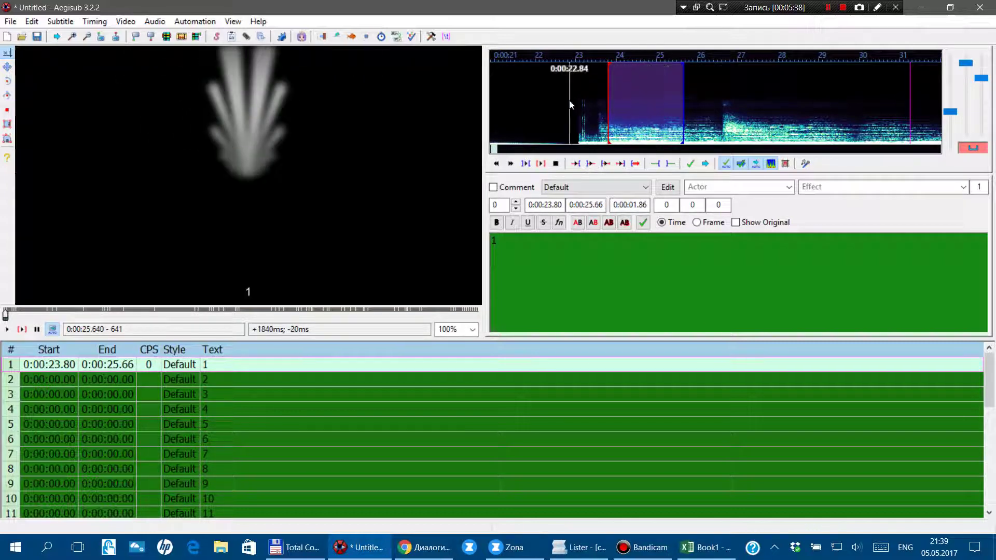
Time the first subtitle line from 0:00:40.91 to 0:00:44.68 over the production credit, play it back and advance to line 2.
{"action": "scroll", "coordinate": [569, 103], "scroll_direction": "down", "scroll_amount": 3}
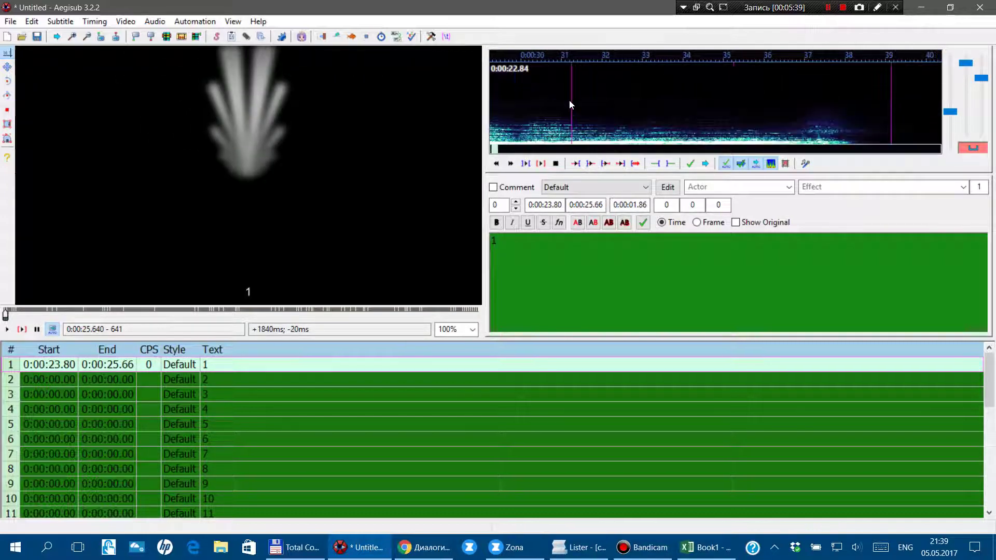
{"action": "scroll", "coordinate": [570, 102], "scroll_direction": "down", "scroll_amount": 1}
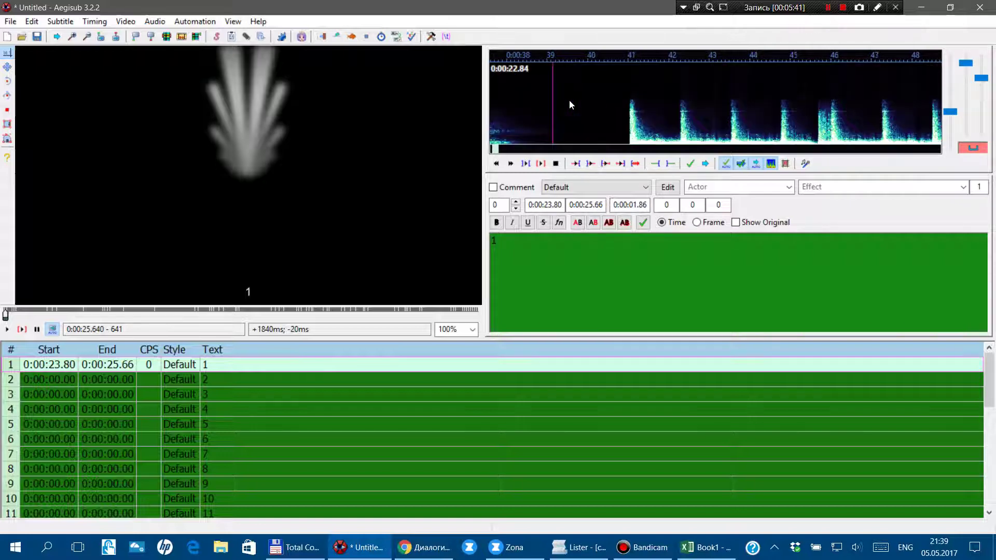
{"action": "left_click", "coordinate": [625, 103]}
{"action": "right_click", "coordinate": [674, 103]}
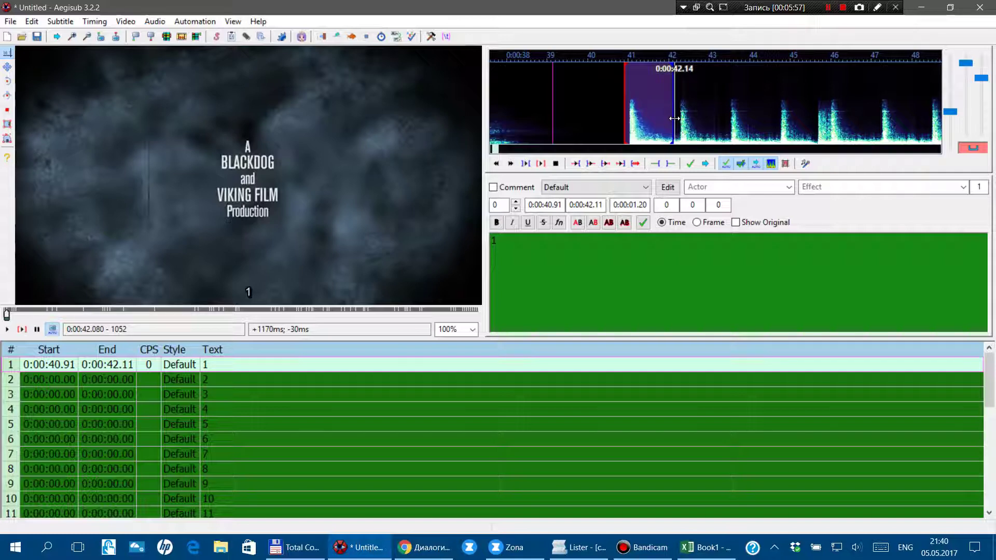
{"action": "left_click_drag", "start_coordinate": [675, 119], "coordinate": [777, 122]}
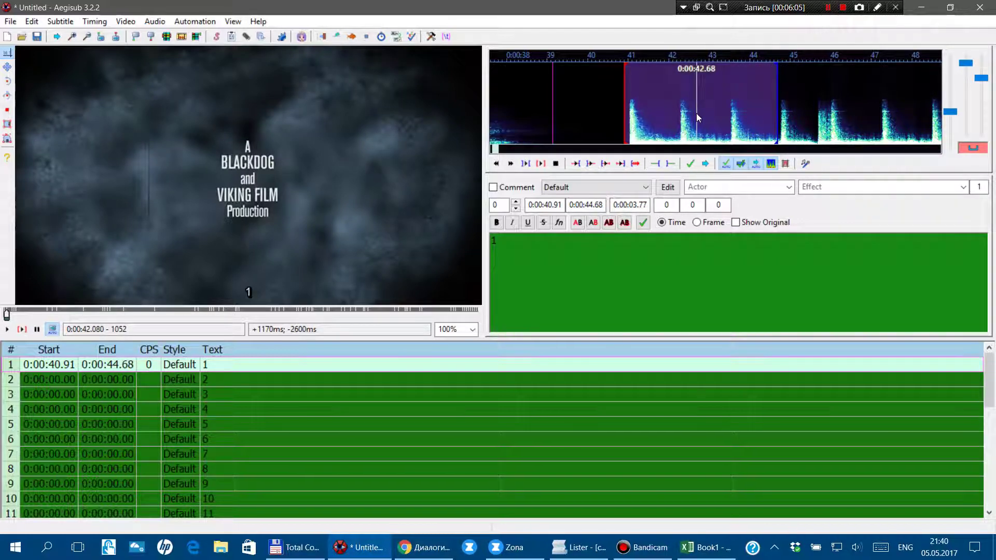
{"action": "key", "text": "Left"}
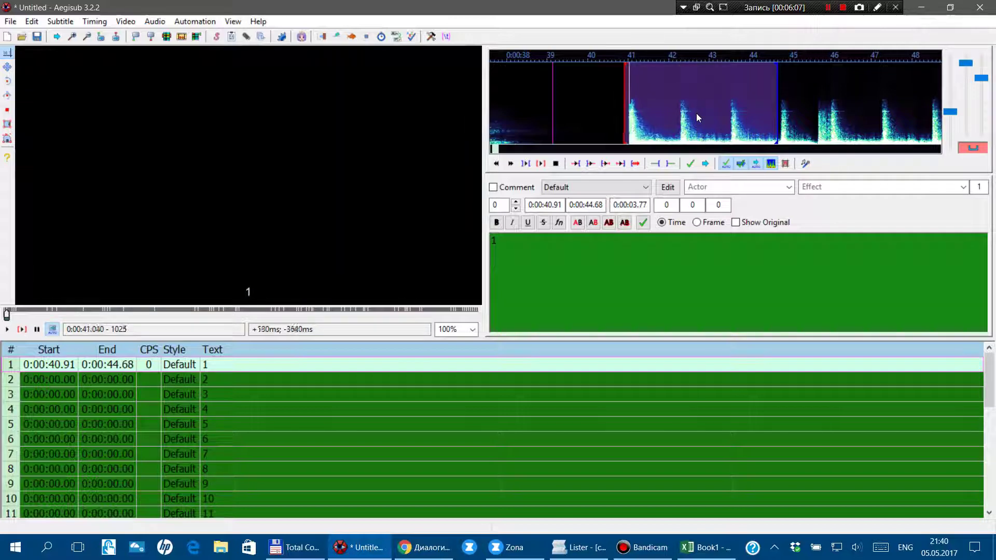
{"action": "key", "text": "ctrl+p"}
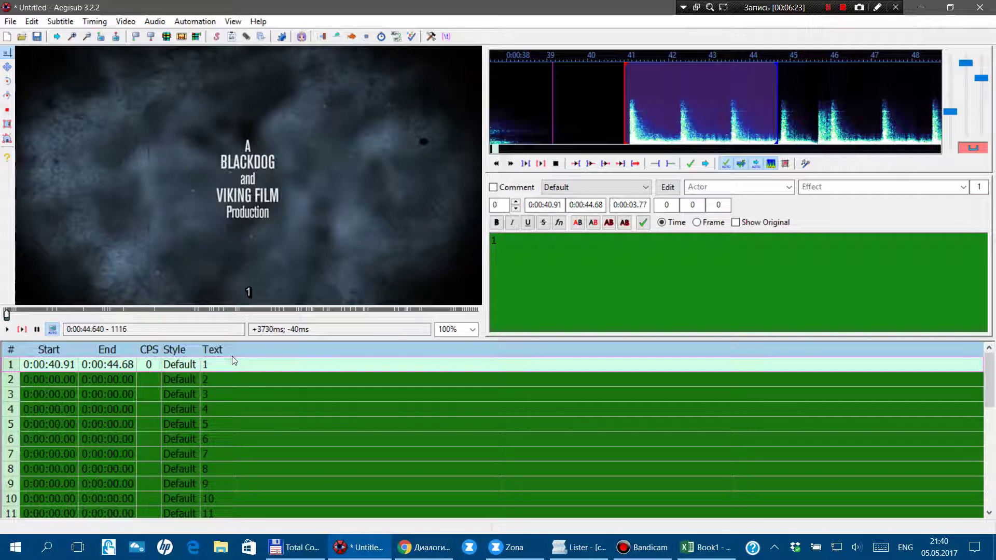
{"action": "key", "text": "Down"}
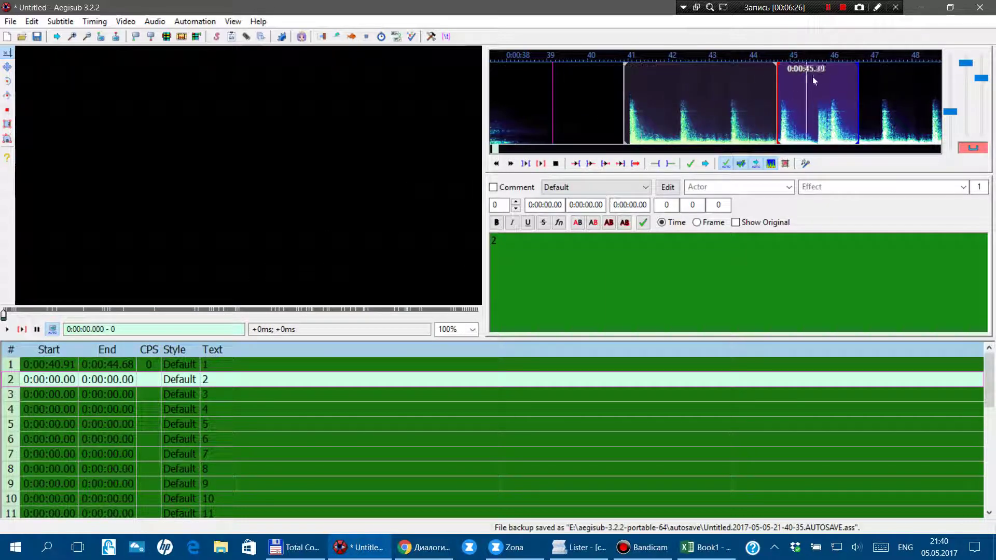
Time subtitle line 2 from the end of line 1 to 0:00:48.43 and commit it, advancing to line 3.
{"action": "scroll", "coordinate": [764, 104], "scroll_direction": "down", "scroll_amount": 2}
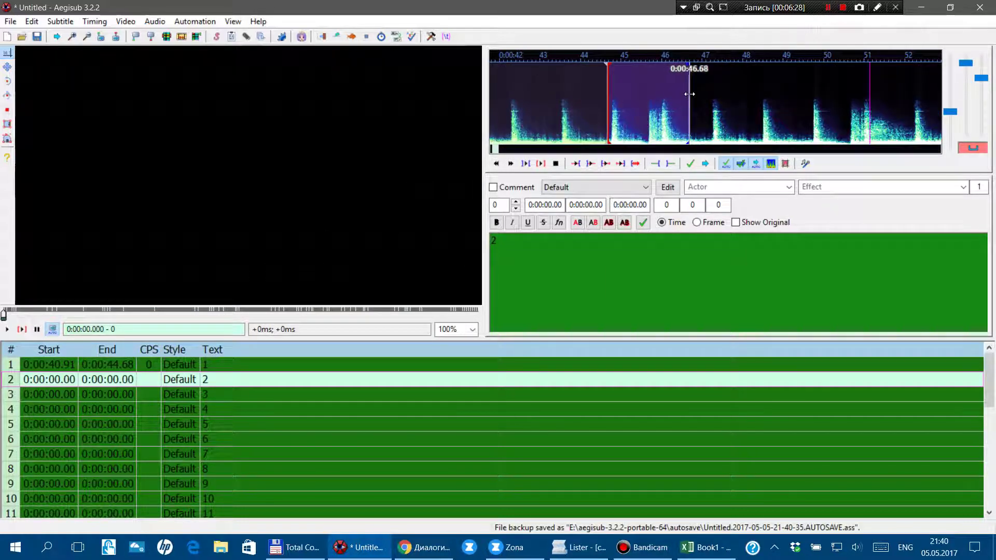
{"action": "mouse_move", "coordinate": [690, 104]}
{"action": "left_mouse_down"}
{"action": "mouse_move", "coordinate": [774, 104]}
{"action": "mouse_move", "coordinate": [760, 108]}
{"action": "left_mouse_up"}
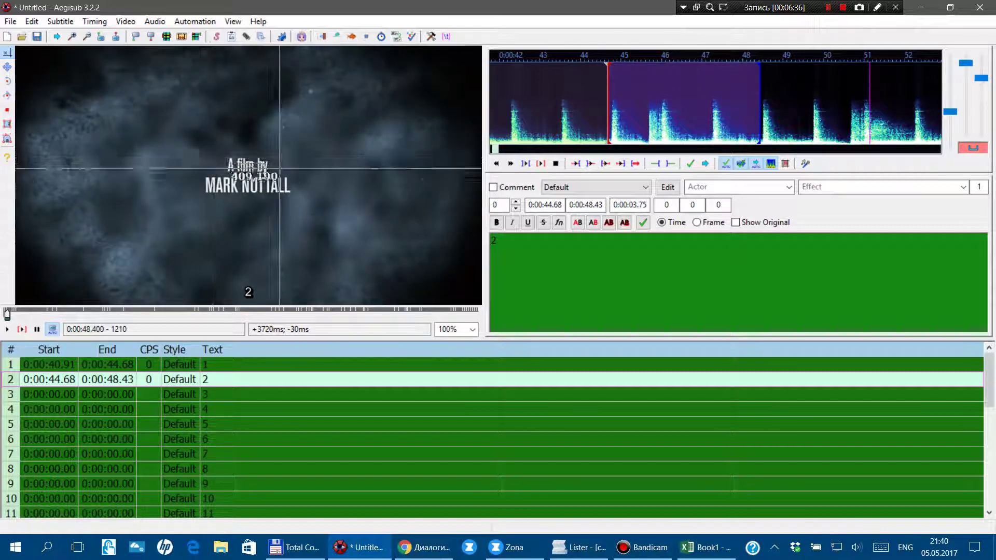
{"action": "key", "text": "Return"}
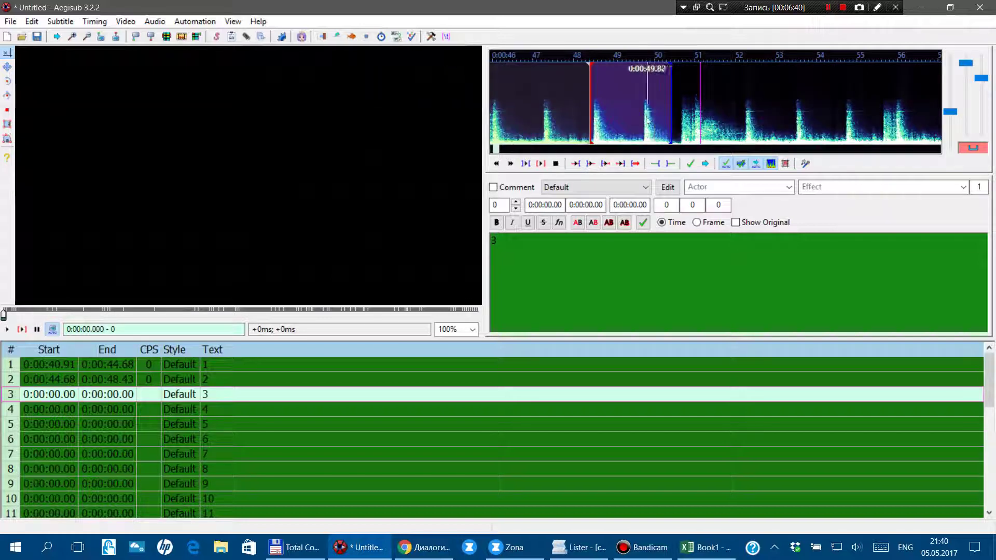
Time subtitle line 3 from 0:00:51.20 to 0:00:54.24 over the film title, checking its playback, and commit it.
{"action": "left_click_drag", "start_coordinate": [674, 105], "coordinate": [742, 105]}
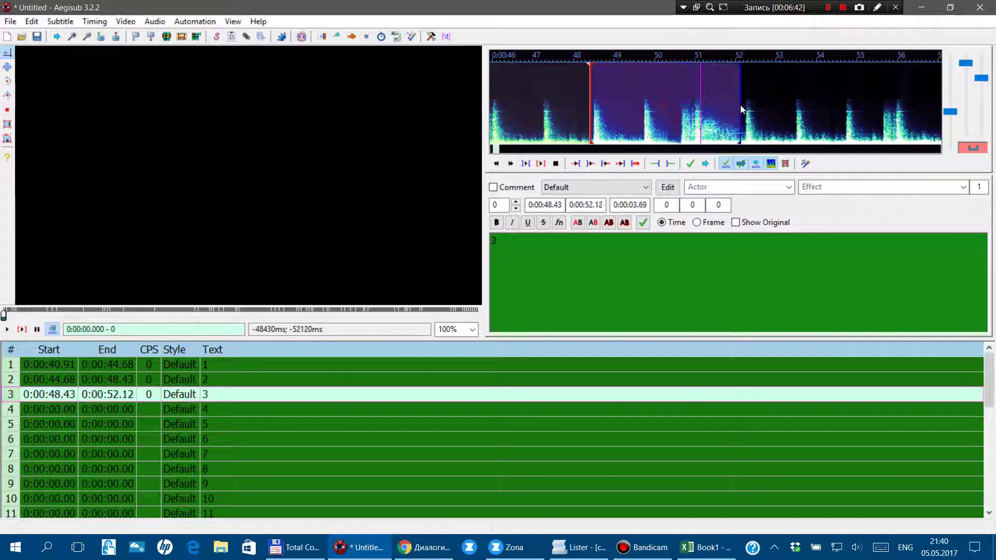
{"action": "key", "text": "s"}
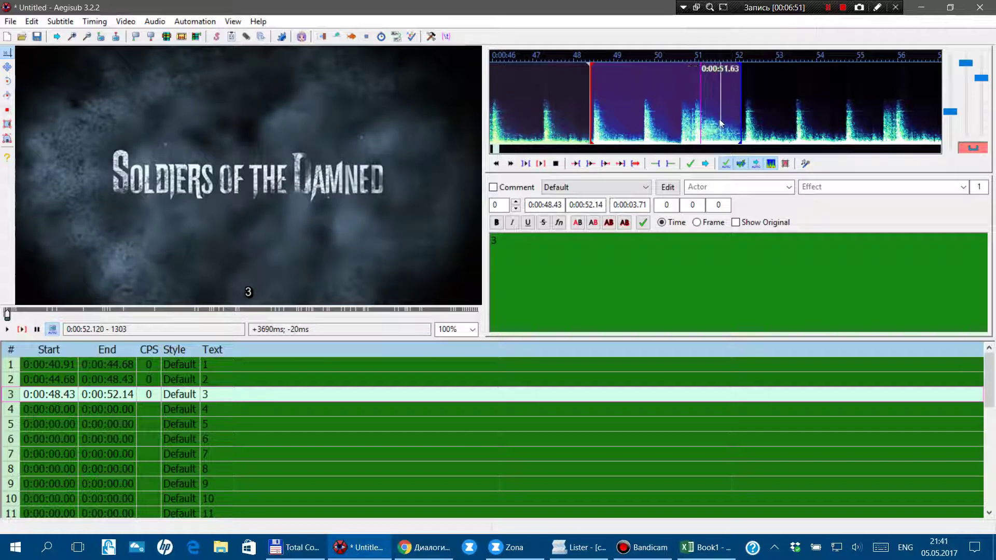
{"action": "left_click", "coordinate": [703, 90]}
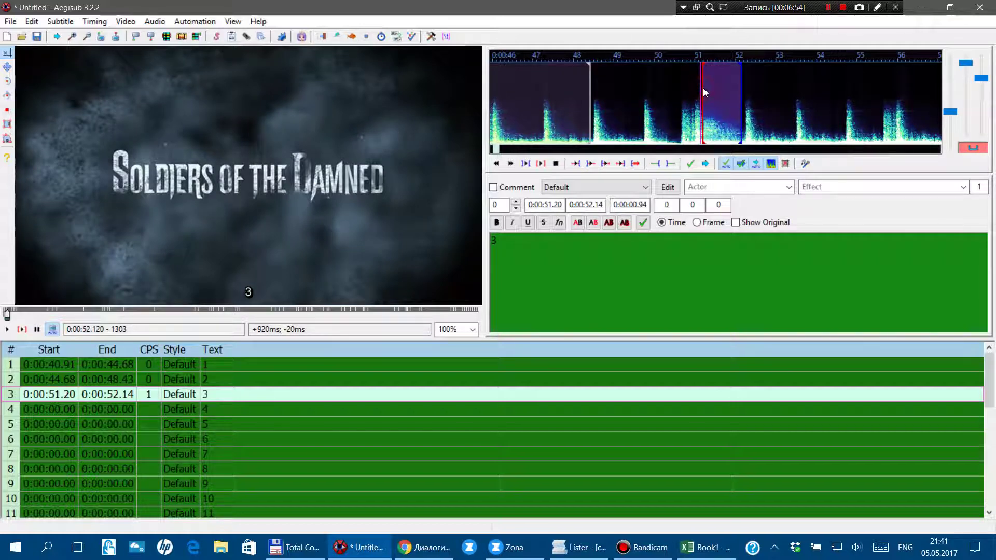
{"action": "right_click", "coordinate": [721, 91]}
{"action": "left_click_drag", "start_coordinate": [729, 88], "coordinate": [828, 94]}
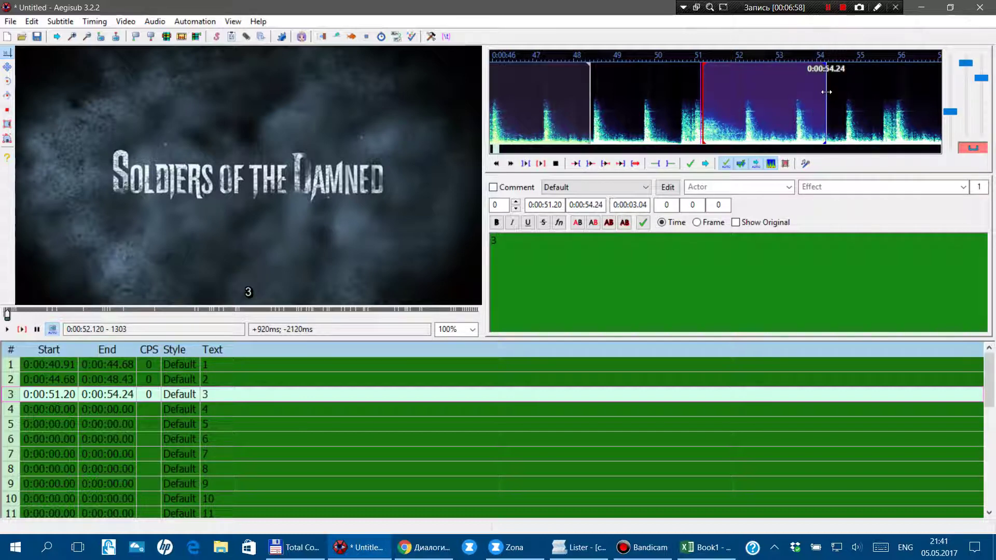
{"action": "key", "text": "s"}
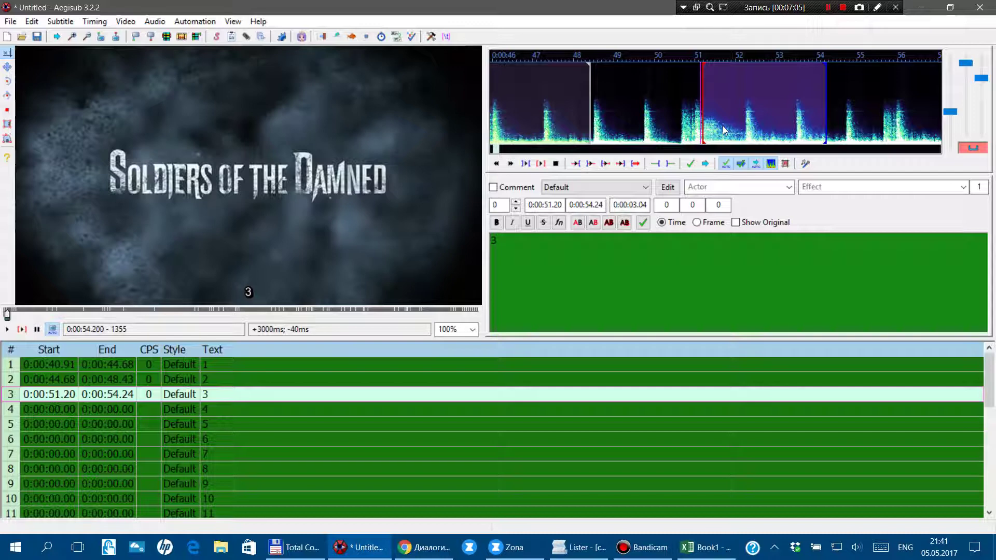
{"action": "key", "text": "Return"}
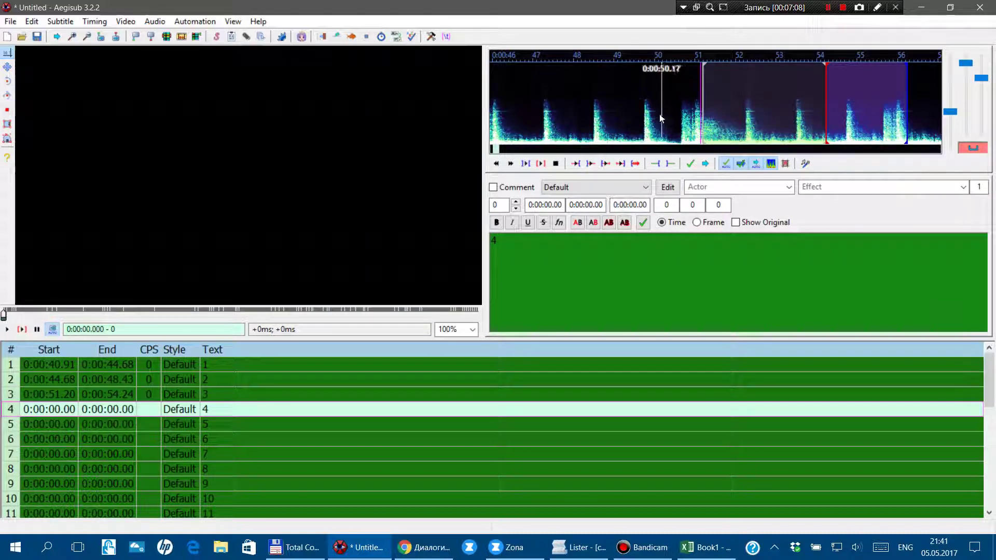
Time subtitle line 4 over the first spoken phrase, from 0:01:46.56 to 0:01:50.44, play it back and commit it.
{"action": "scroll", "coordinate": [659, 114], "scroll_direction": "down", "scroll_amount": 3}
{"action": "scroll", "coordinate": [659, 113], "scroll_direction": "down", "scroll_amount": 6}
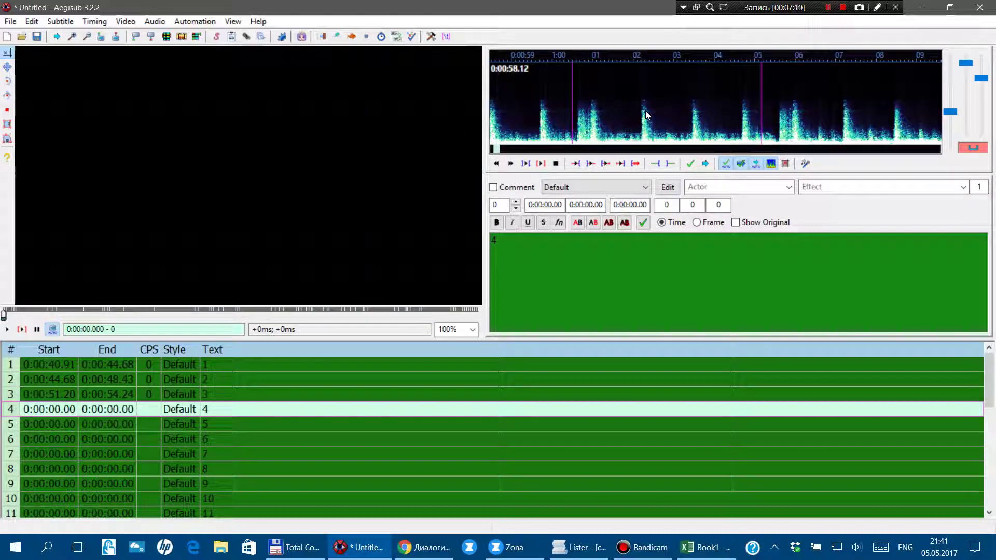
{"action": "scroll", "coordinate": [646, 110], "scroll_direction": "down", "scroll_amount": 6}
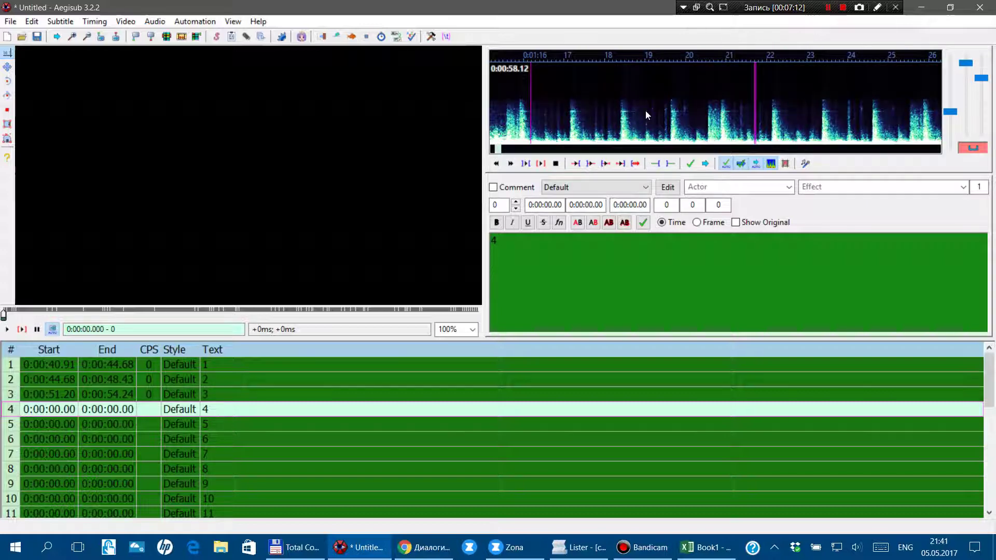
{"action": "scroll", "coordinate": [645, 110], "scroll_direction": "down", "scroll_amount": 6}
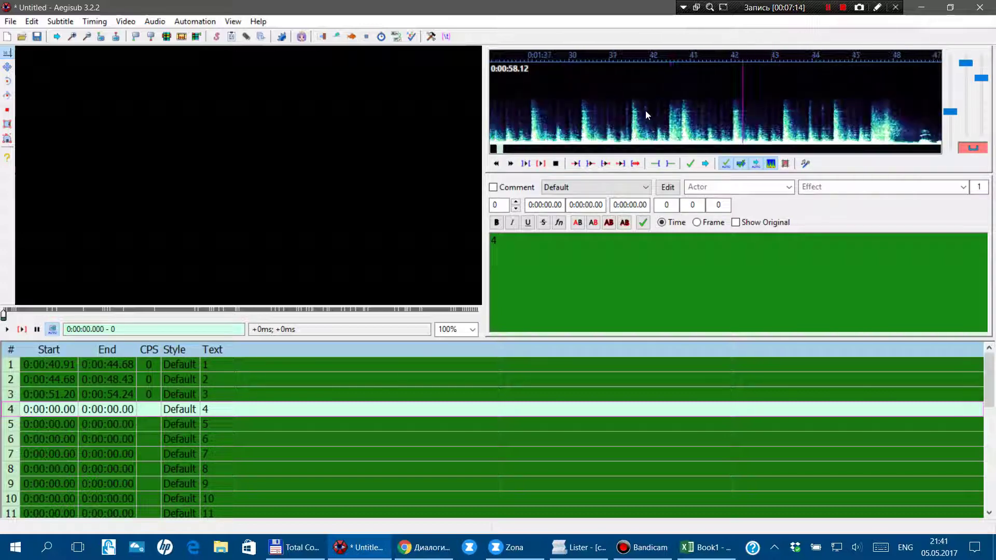
{"action": "scroll", "coordinate": [645, 110], "scroll_direction": "down", "scroll_amount": 9}
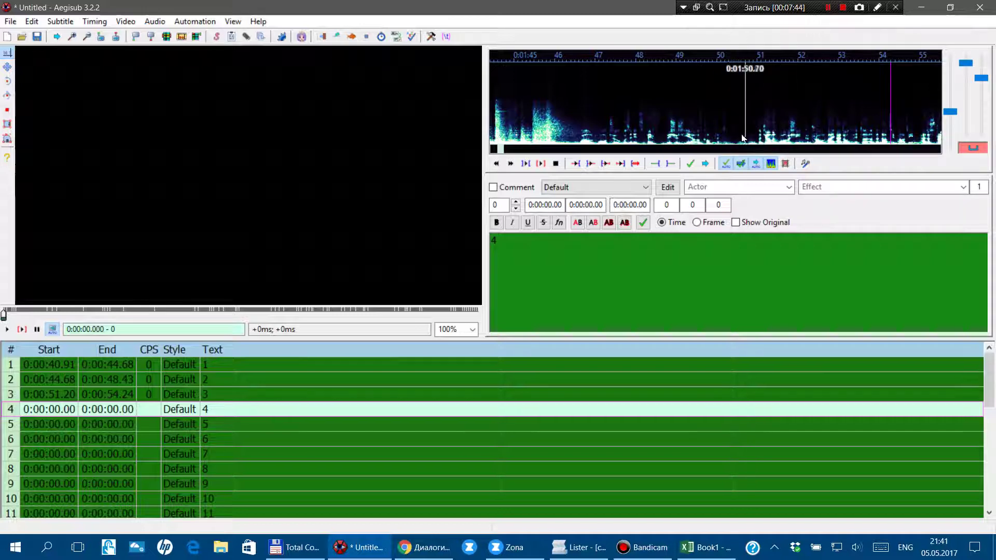
{"action": "right_click", "coordinate": [578, 119]}
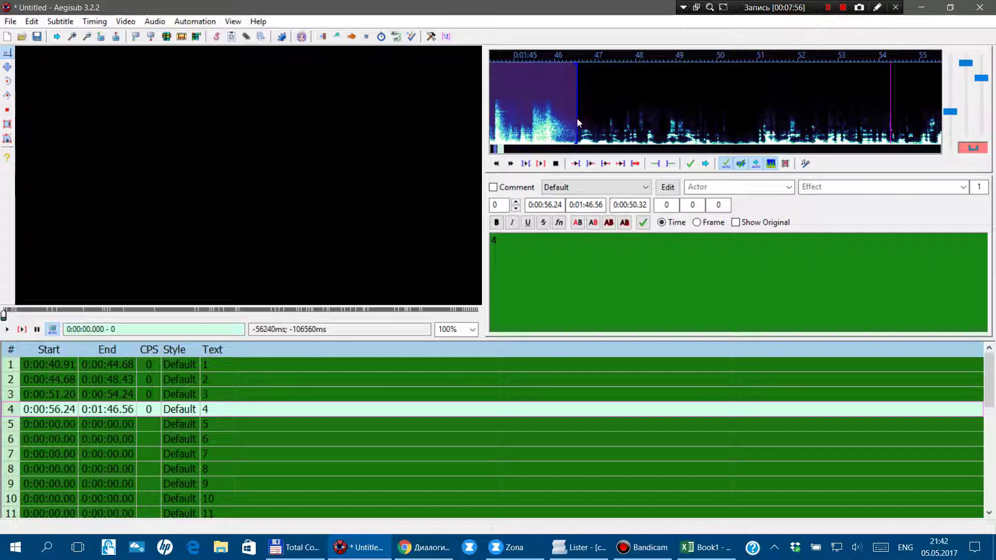
{"action": "mouse_move", "coordinate": [578, 118]}
{"action": "left_mouse_down"}
{"action": "mouse_move", "coordinate": [729, 129]}
{"action": "mouse_move", "coordinate": [725, 145]}
{"action": "mouse_move", "coordinate": [715, 142]}
{"action": "mouse_move", "coordinate": [734, 148]}
{"action": "left_mouse_up"}
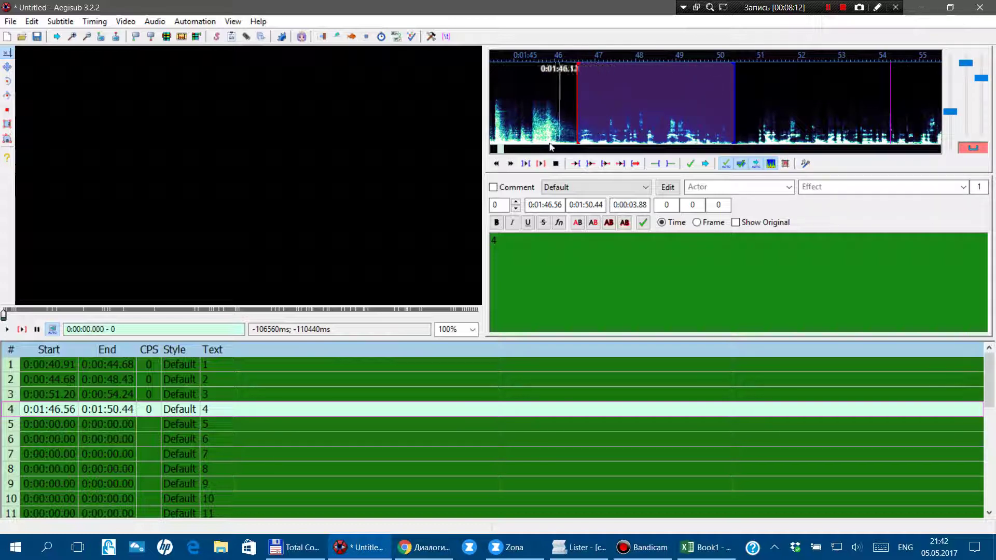
{"action": "key", "text": "space"}
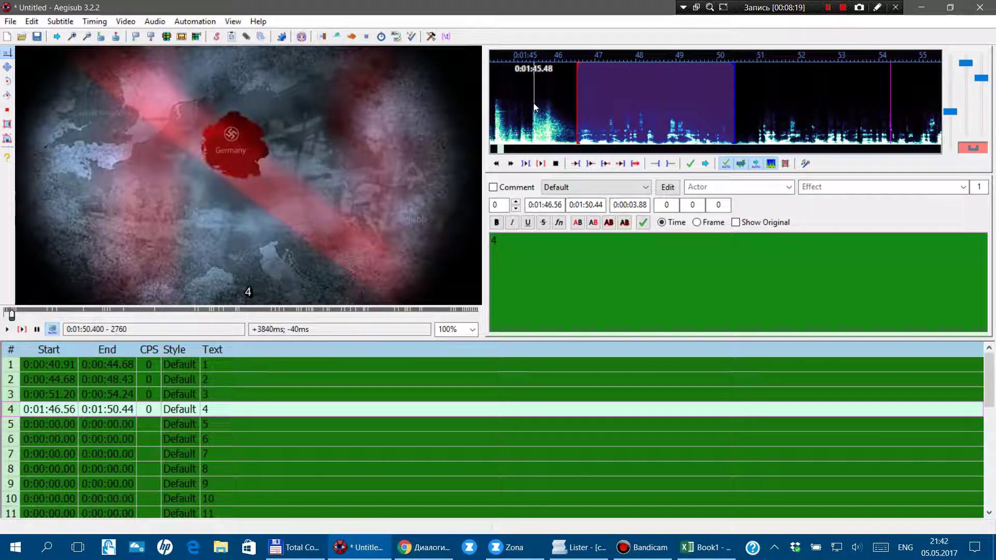
{"action": "key", "text": "Return"}
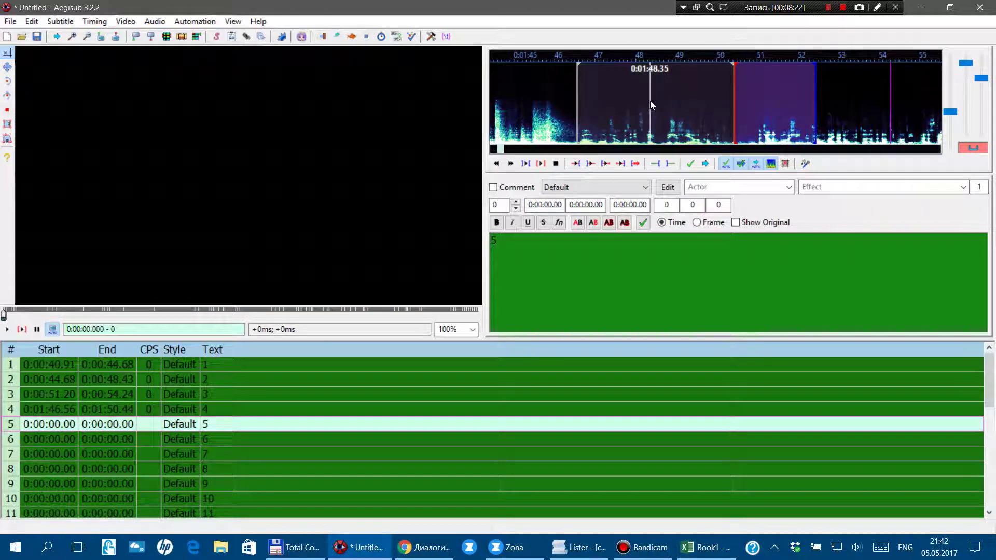
Time subtitle line 5 over the next spoken phrase, from 0:01:50.86 to 0:01:54.97, and play it back.
{"action": "scroll", "coordinate": [652, 105], "scroll_direction": "down", "scroll_amount": 3}
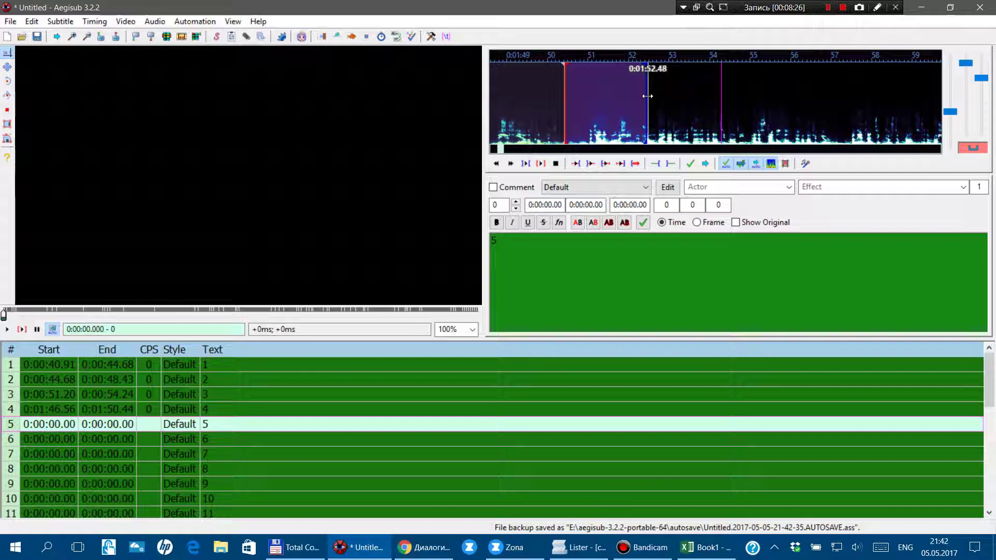
{"action": "left_click", "coordinate": [582, 120]}
{"action": "left_click_drag", "start_coordinate": [582, 120], "coordinate": [750, 114]}
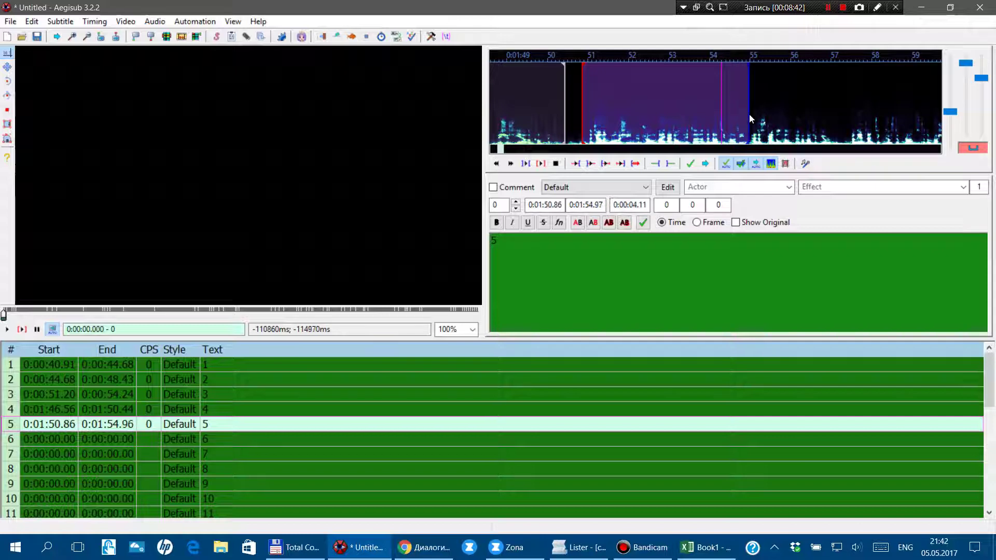
{"action": "key", "text": "ctrl+p"}
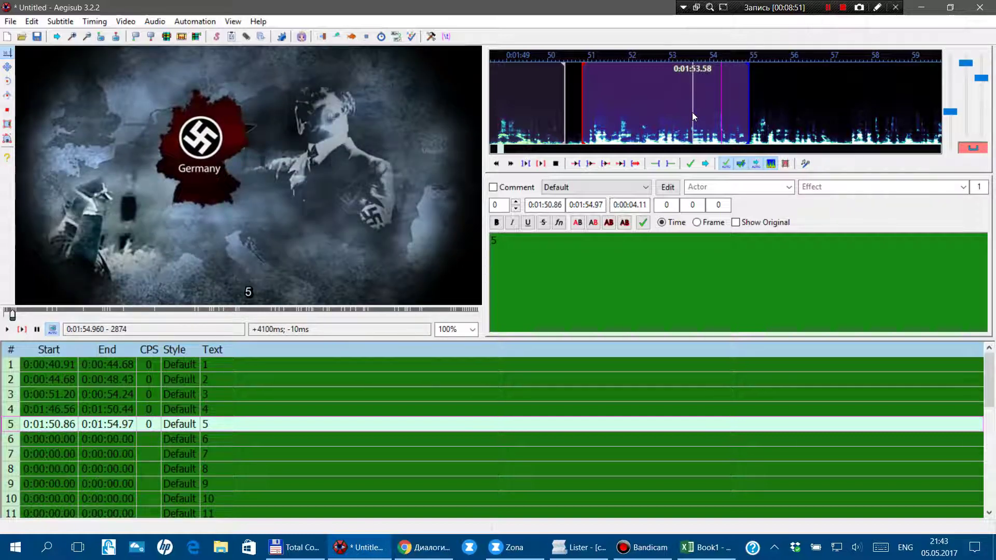
Commit line 5, then time subtitle line 6 from the end of line 5 to 0:01:57.34 and commit it.
{"action": "key", "text": "Return"}
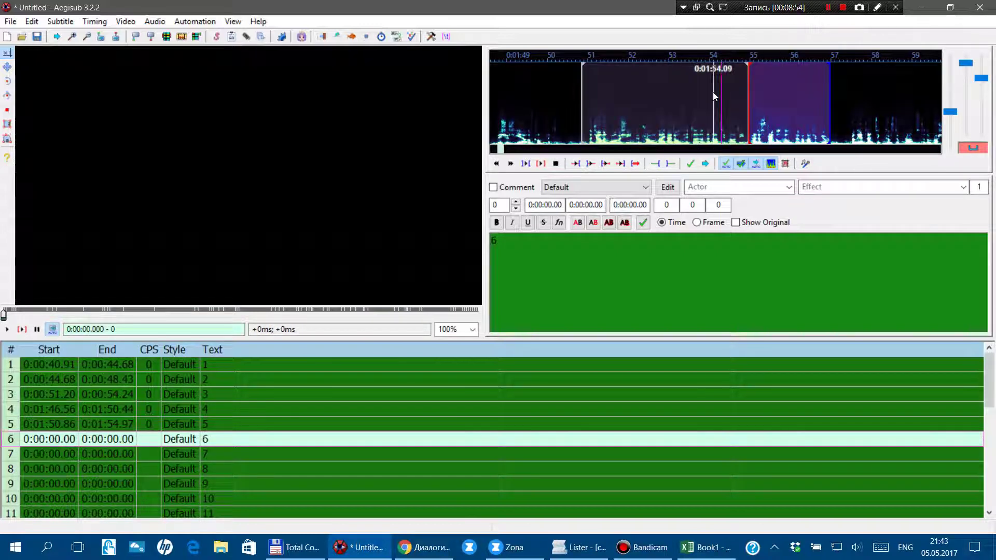
{"action": "scroll", "coordinate": [713, 92], "scroll_direction": "down", "scroll_amount": 2}
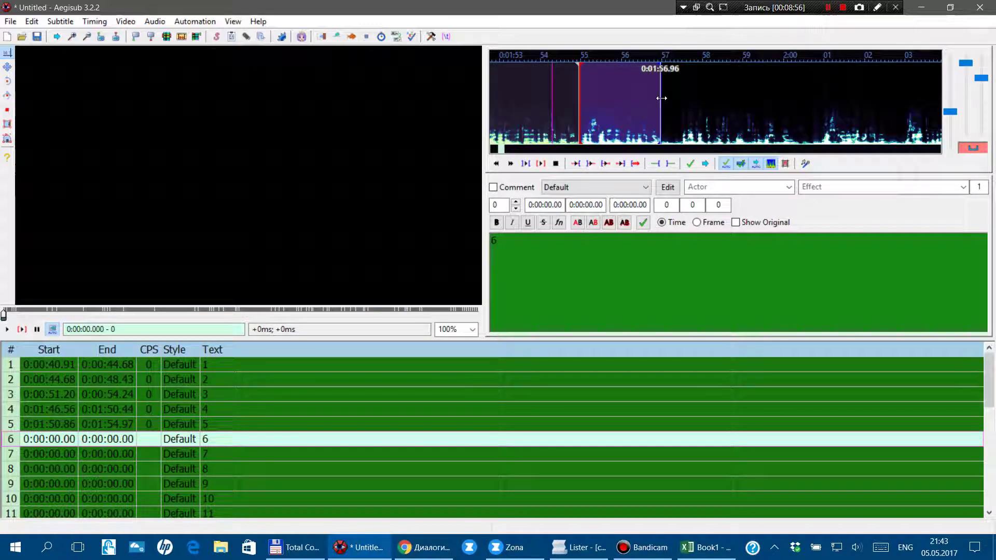
{"action": "mouse_move", "coordinate": [661, 102]}
{"action": "left_mouse_down"}
{"action": "mouse_move", "coordinate": [746, 96]}
{"action": "mouse_move", "coordinate": [668, 101]}
{"action": "mouse_move", "coordinate": [676, 101]}
{"action": "left_mouse_up"}
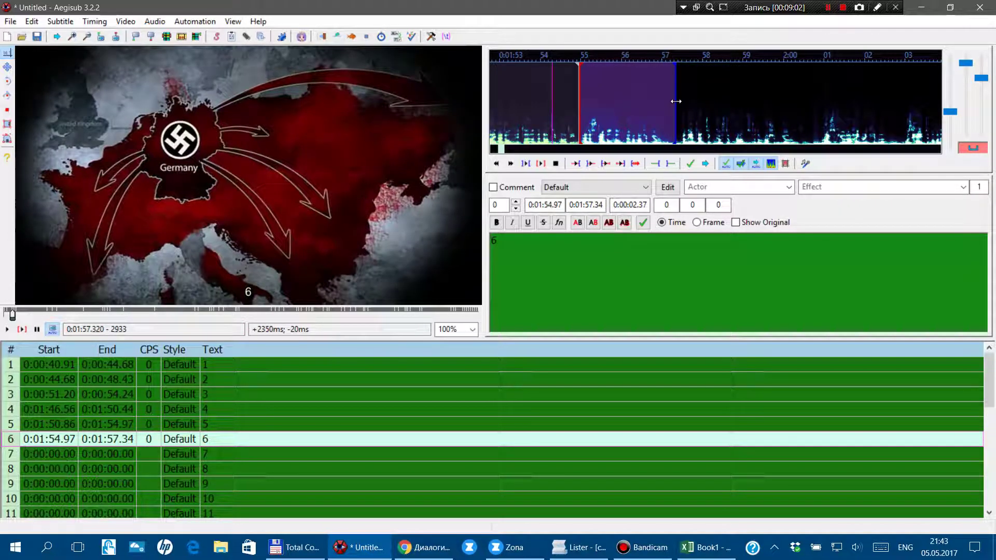
{"action": "key", "text": "Return"}
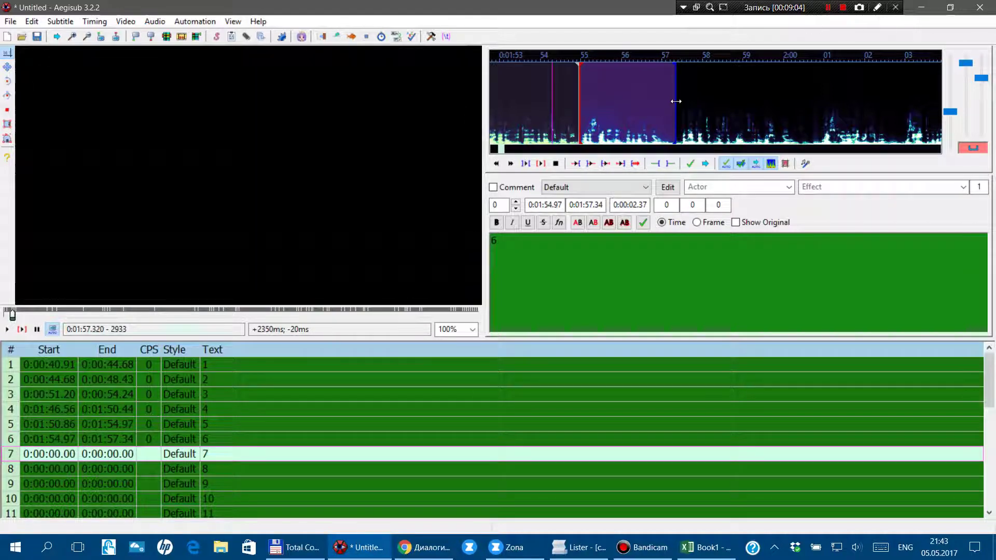
Time subtitle line 7 from 0:01:57.34 to 0:02:00.62 over the next spoken phrase, play it back and commit it.
{"action": "left_click_drag", "start_coordinate": [761, 88], "coordinate": [896, 104]}
{"action": "key", "text": "s"}
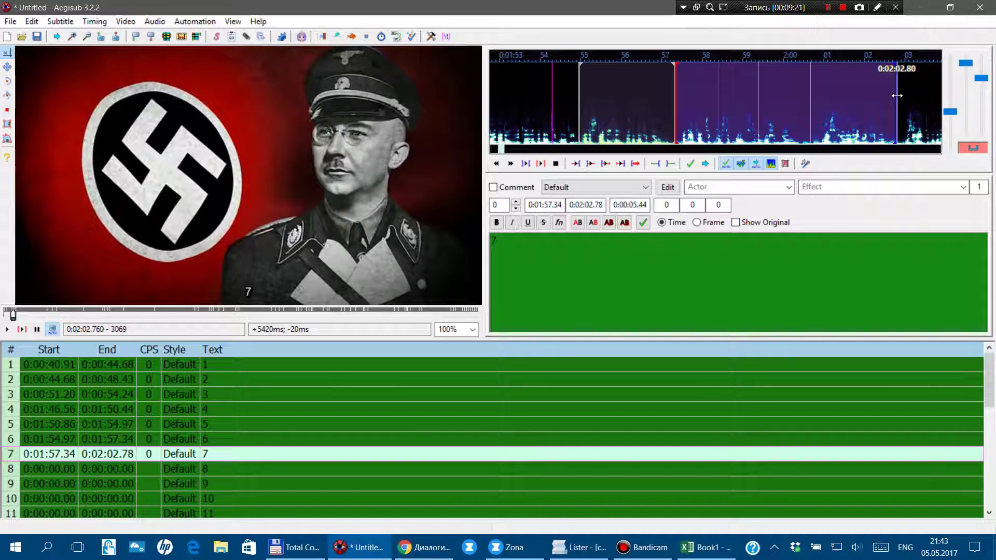
{"action": "mouse_move", "coordinate": [898, 95]}
{"action": "left_mouse_down"}
{"action": "mouse_move", "coordinate": [796, 104]}
{"action": "mouse_move", "coordinate": [809, 104]}
{"action": "left_mouse_up"}
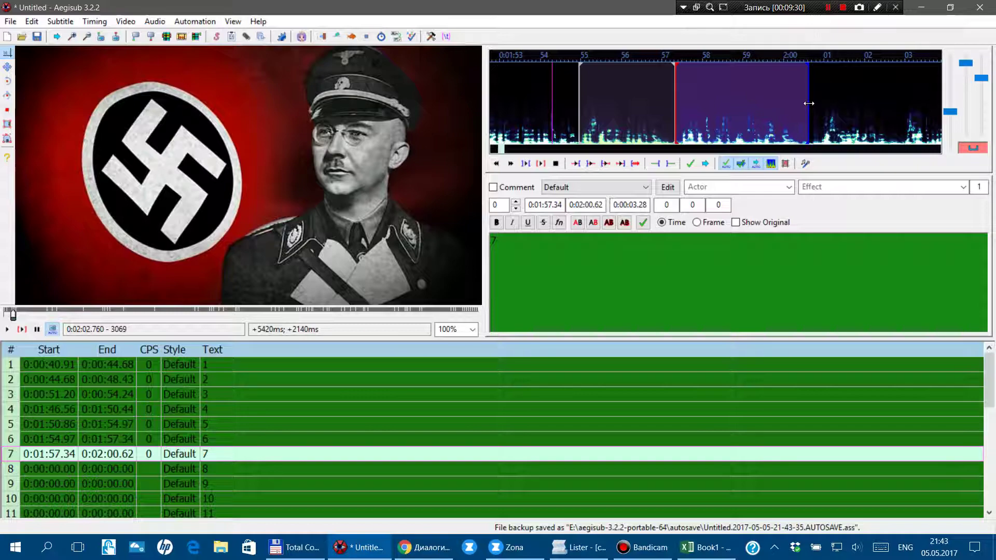
{"action": "key", "text": "space"}
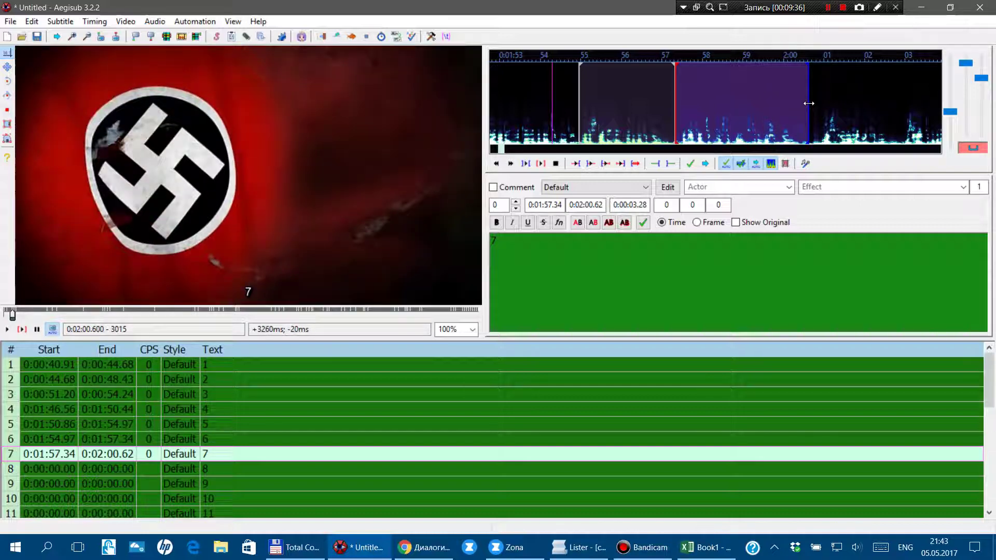
{"action": "key", "text": "Return"}
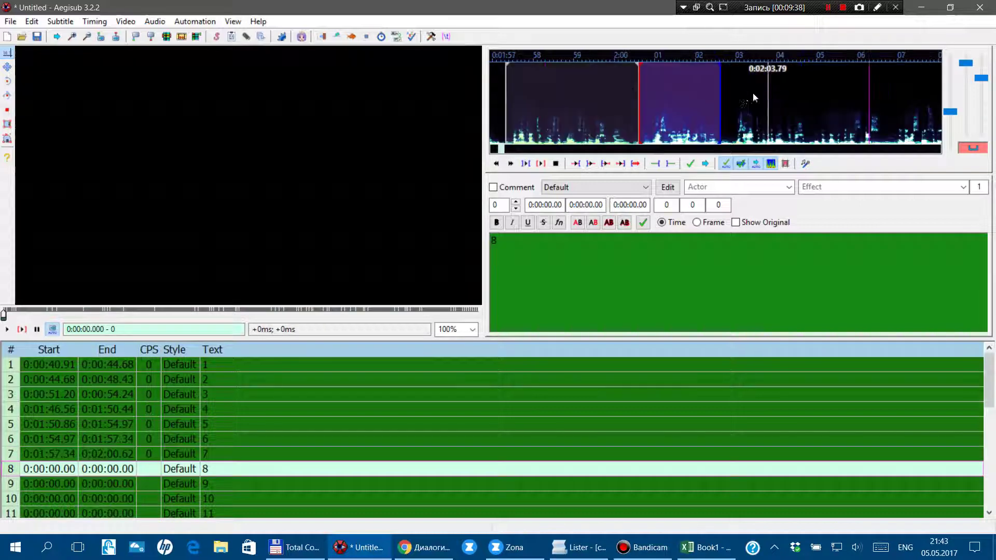
Time subtitle line 8 from the end of line 7 to 0:02:06.78, play it back and commit it.
{"action": "left_click_drag", "start_coordinate": [723, 101], "coordinate": [889, 107]}
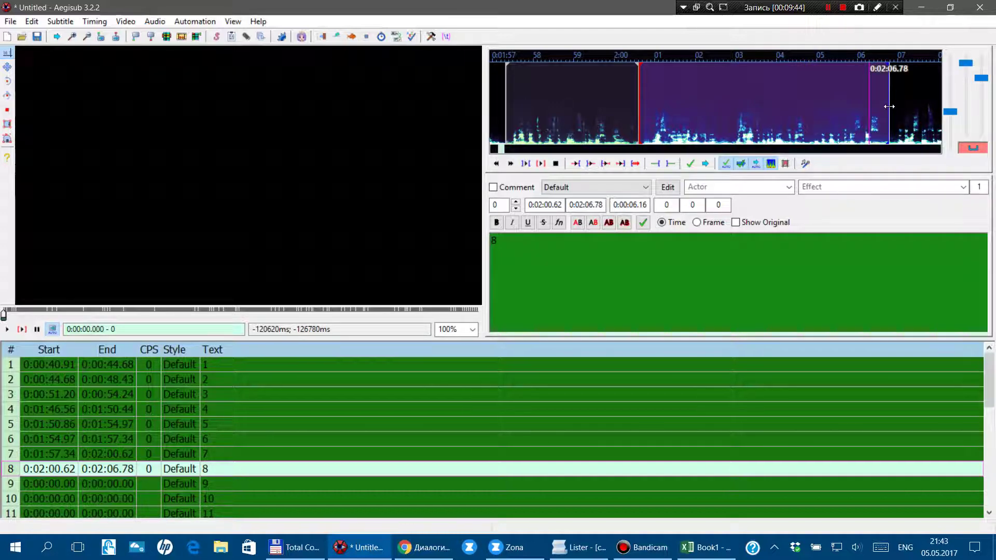
{"action": "key", "text": "space"}
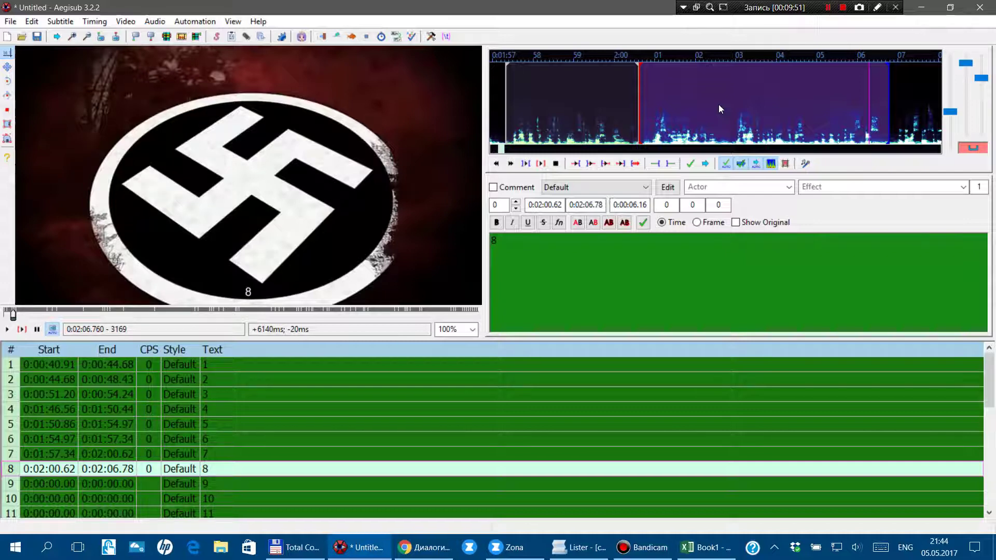
{"action": "key", "text": "Return"}
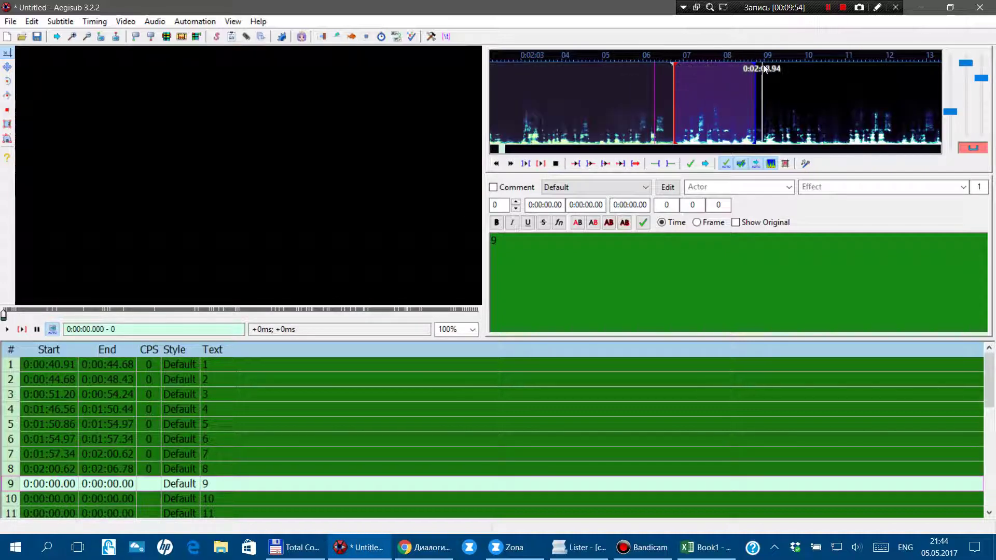
Time subtitle line 9 from 0:02:06.78 to 0:02:10.72, check its playback and commit it.
{"action": "left_click_drag", "start_coordinate": [756, 83], "coordinate": [834, 96]}
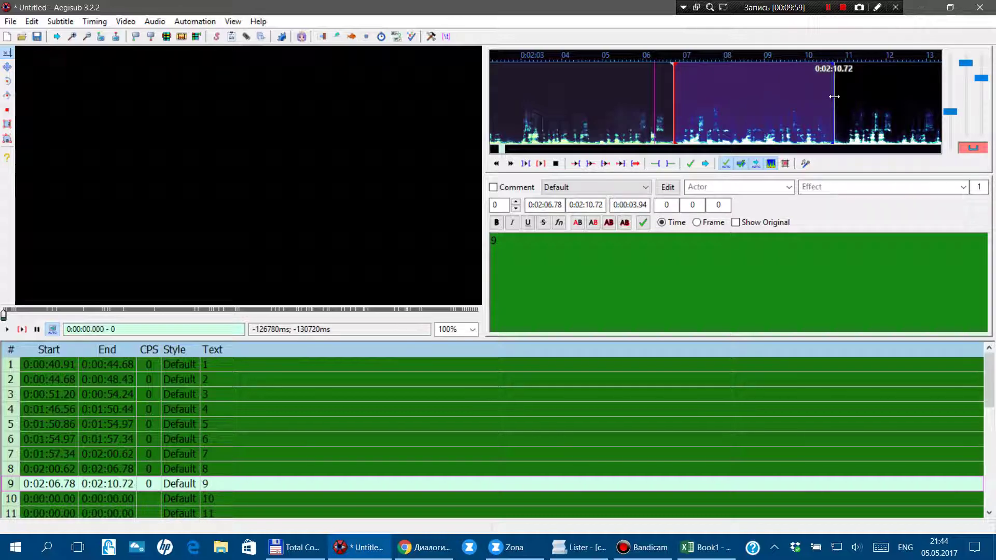
{"action": "key", "text": "s"}
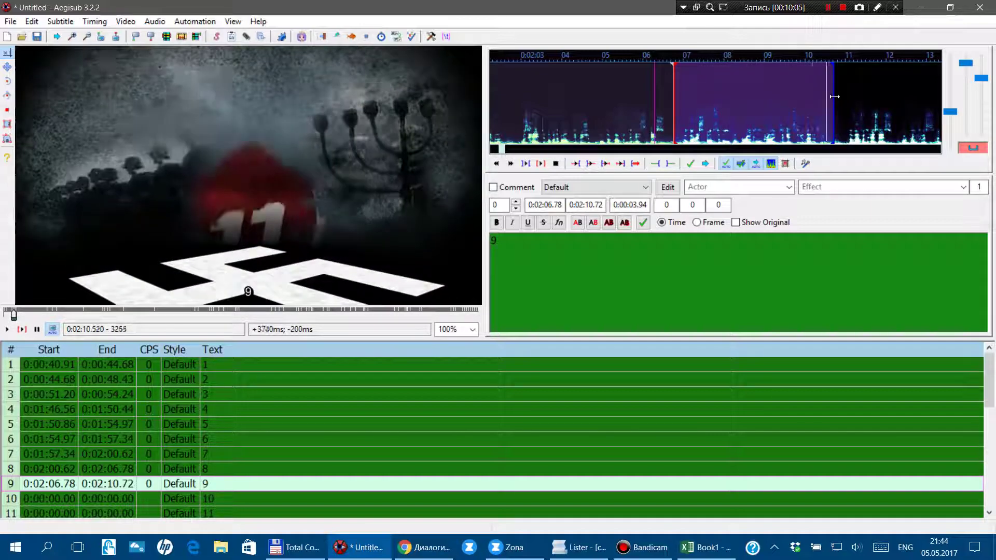
{"action": "key", "text": "Return"}
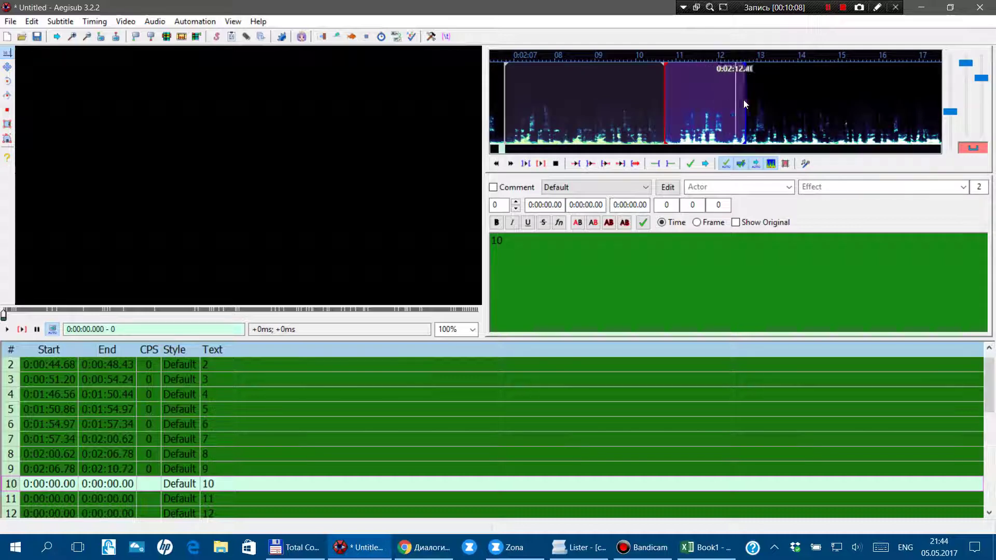
Time subtitle line 10 from the end of line 9 to 0:02:14.94, play it back and commit it.
{"action": "left_click_drag", "start_coordinate": [743, 99], "coordinate": [748, 98]}
{"action": "left_click_drag", "start_coordinate": [786, 98], "coordinate": [836, 96]}
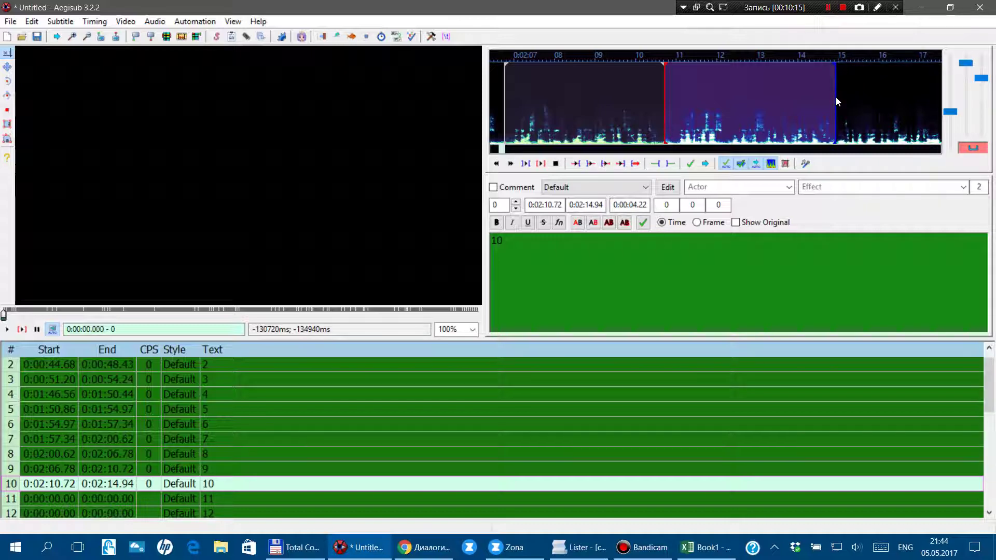
{"action": "key", "text": "s"}
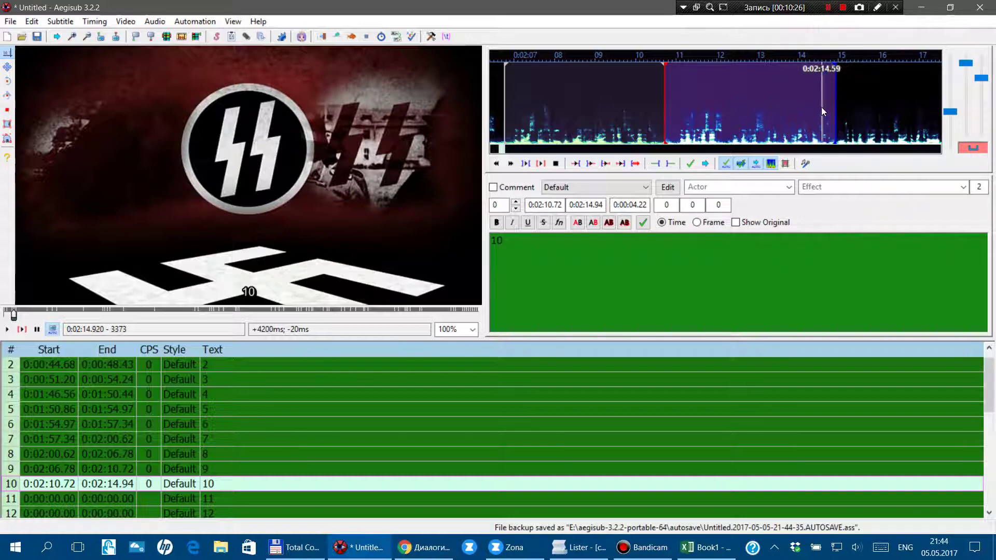
{"action": "scroll", "coordinate": [821, 107], "scroll_direction": "down", "scroll_amount": 3}
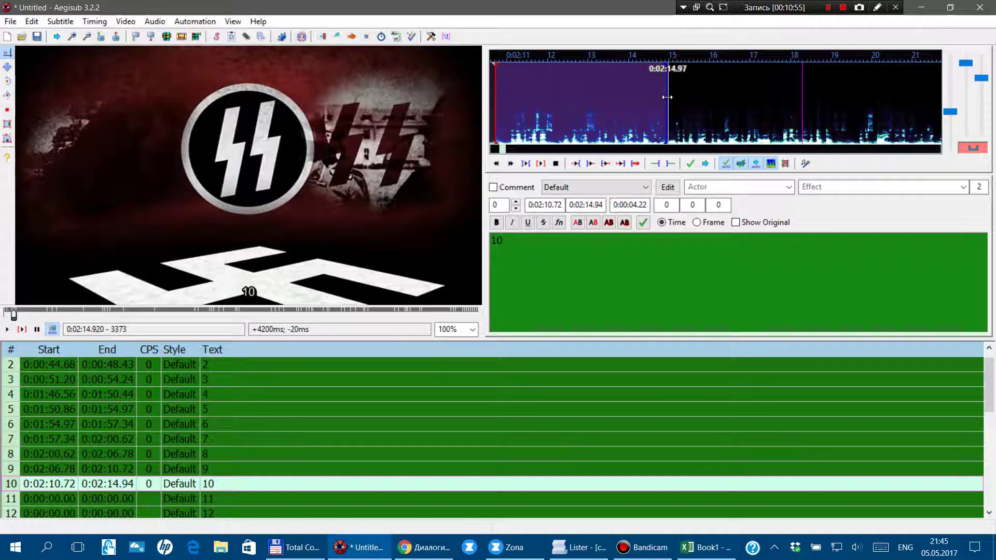
{"action": "key", "text": "Return"}
Time subtitle line 11 from 0:02:14.94 to 0:02:19.55, play it back and commit it.
{"action": "left_click_drag", "start_coordinate": [748, 90], "coordinate": [854, 94]}
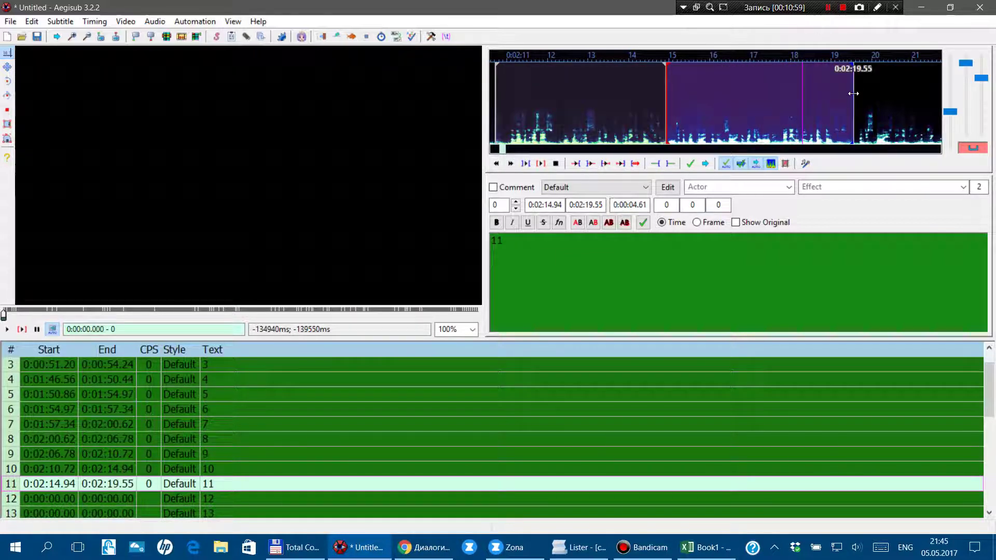
{"action": "key", "text": "s"}
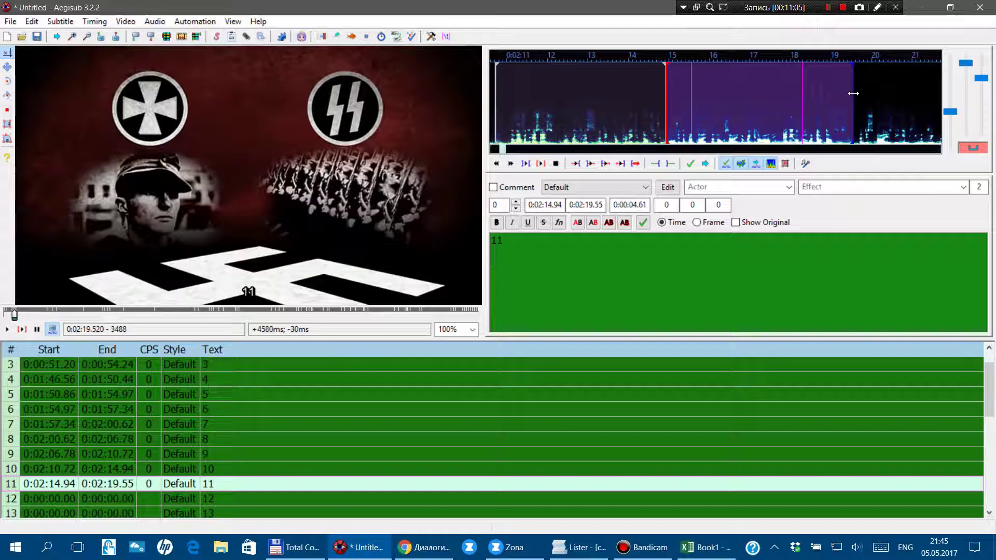
{"action": "key", "text": "Return"}
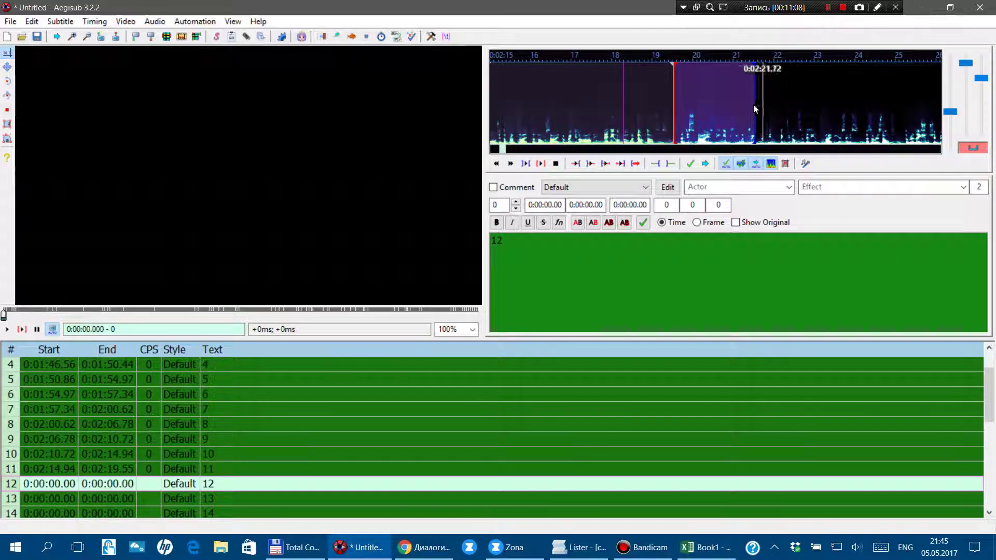
Time subtitle line 12 from 0:02:19.55, adjust its end to 0:02:24.24 after checking playback, and commit it.
{"action": "left_click_drag", "start_coordinate": [751, 104], "coordinate": [902, 105]}
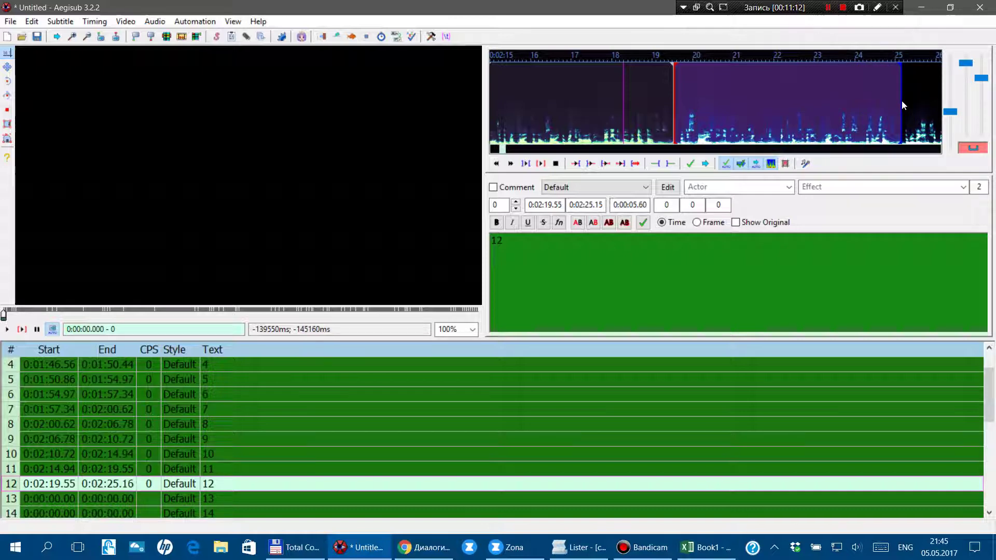
{"action": "key", "text": "s"}
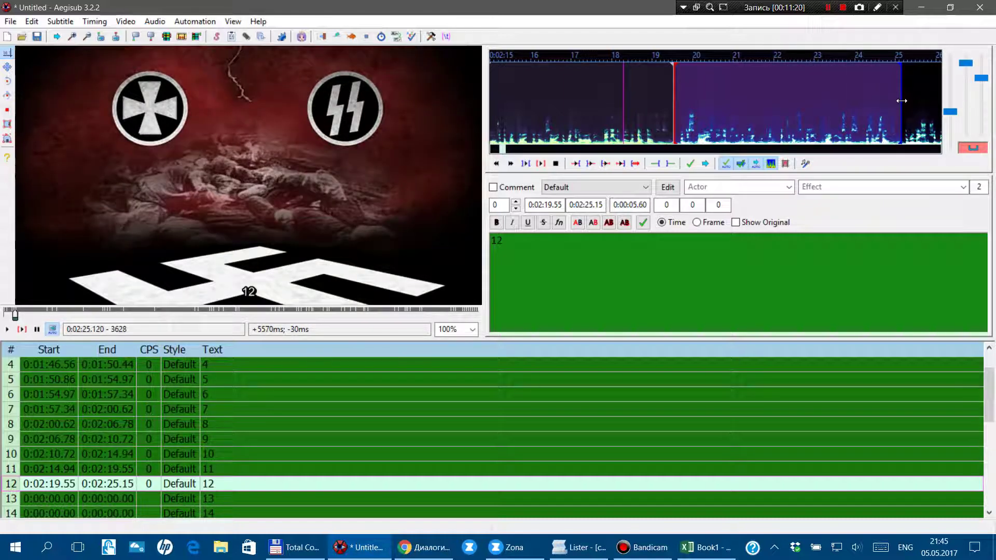
{"action": "left_click_drag", "start_coordinate": [902, 100], "coordinate": [864, 106]}
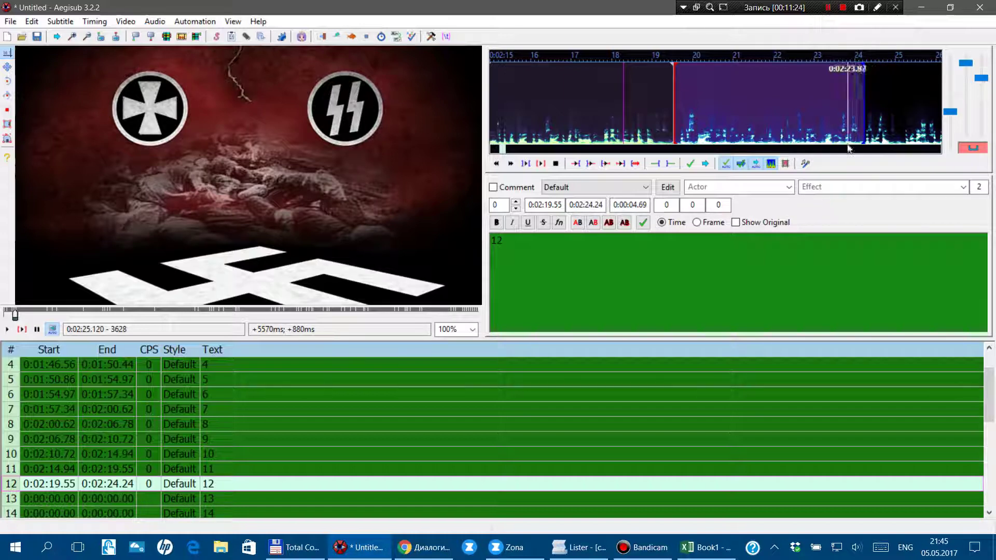
{"action": "key", "text": "Return"}
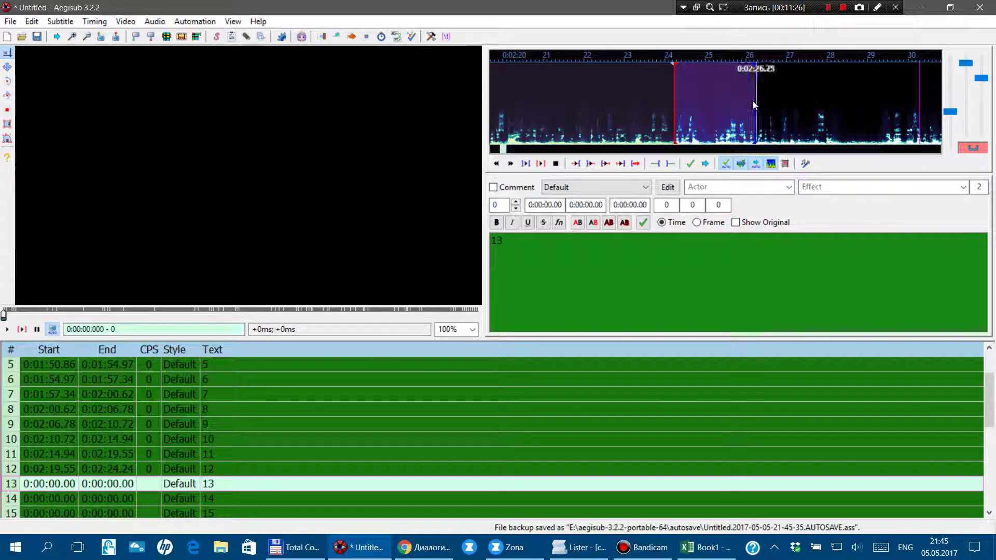
Time subtitle line 13 from the end of line 12 to 0:02:28.59, play it back and commit it.
{"action": "left_click_drag", "start_coordinate": [754, 94], "coordinate": [851, 100]}
{"action": "key", "text": "s"}
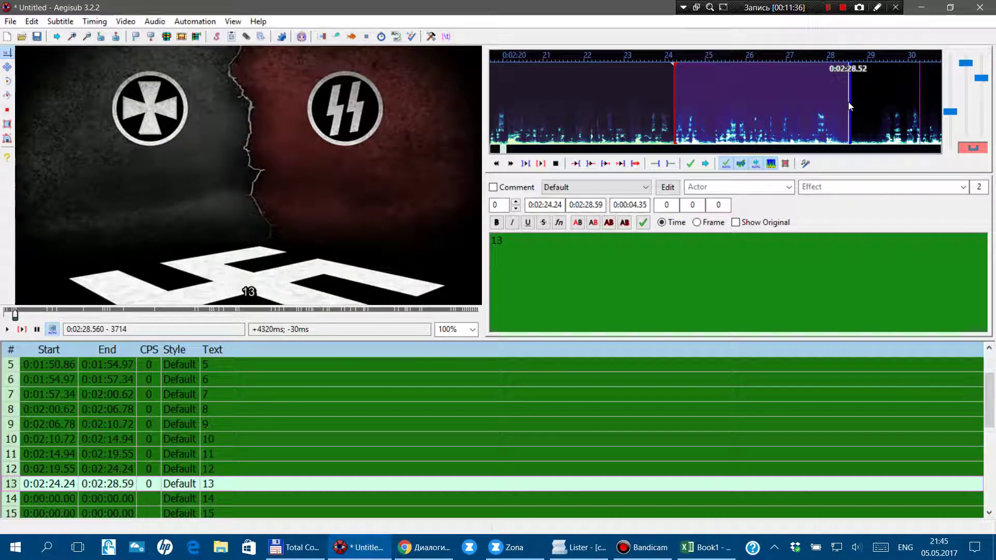
{"action": "key", "text": "g"}
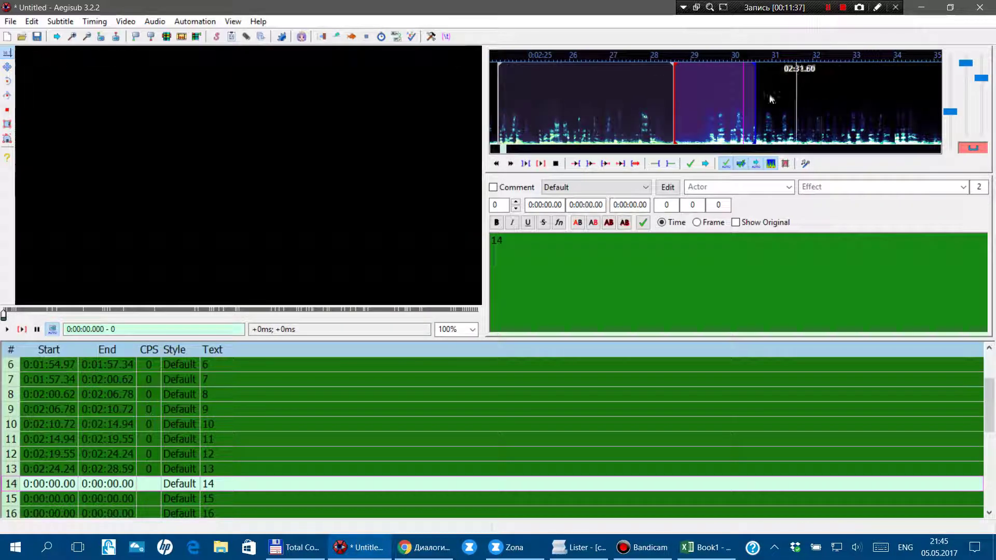
Time subtitle line 14 from 0:02:29.16 to 0:02:34.89, leaving a pause after line 13, check its playback and commit it.
{"action": "left_click", "coordinate": [699, 117]}
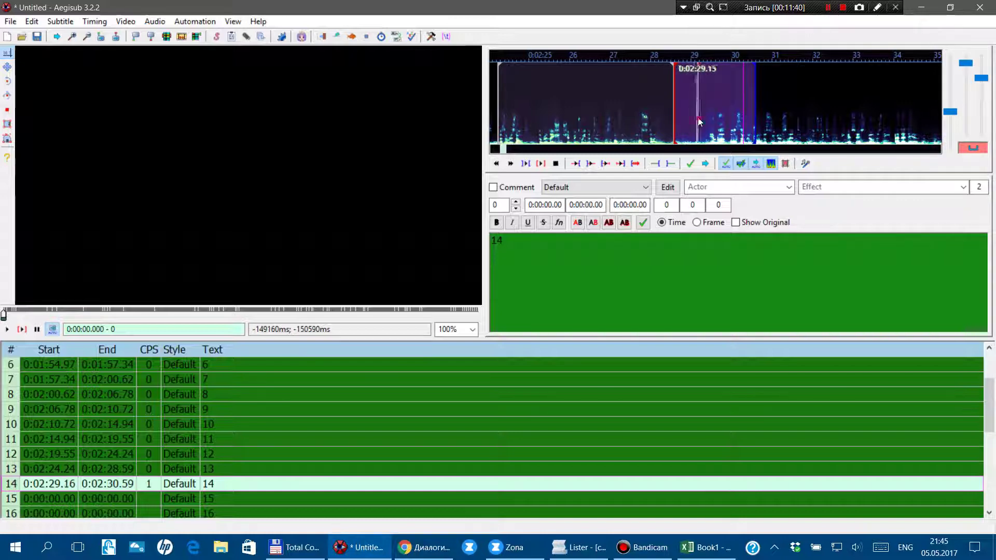
{"action": "left_click_drag", "start_coordinate": [752, 125], "coordinate": [926, 125]}
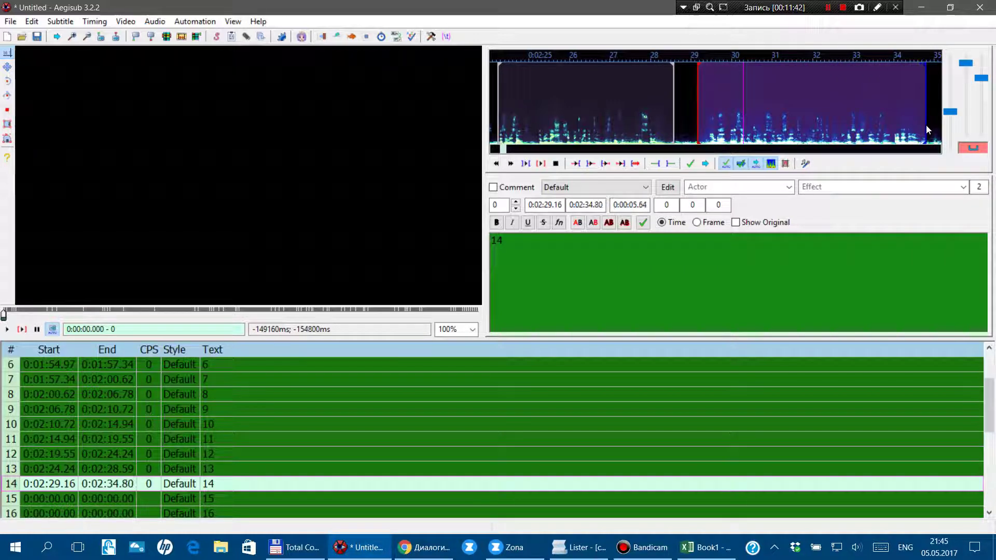
{"action": "key", "text": "s"}
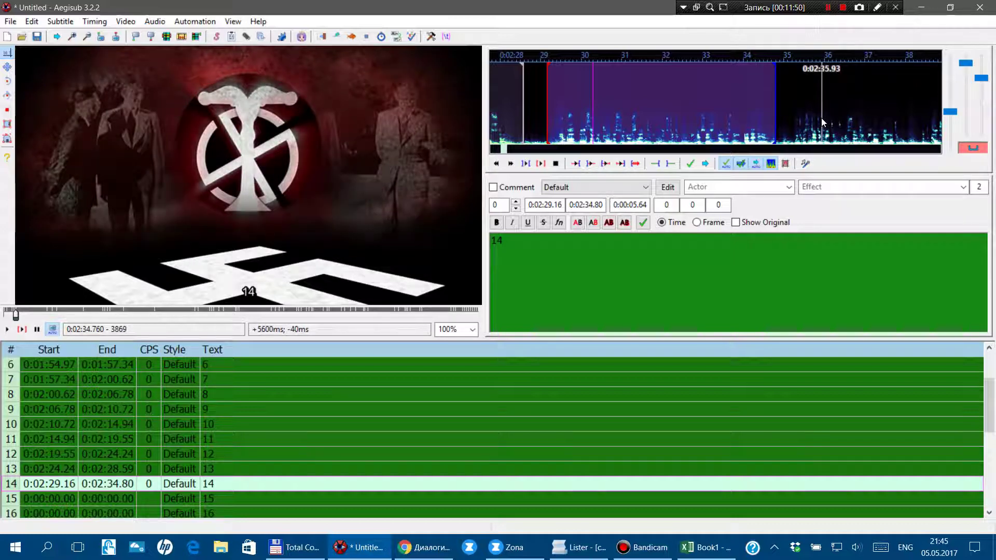
{"action": "right_click", "coordinate": [779, 116]}
{"action": "right_click", "coordinate": [780, 111]}
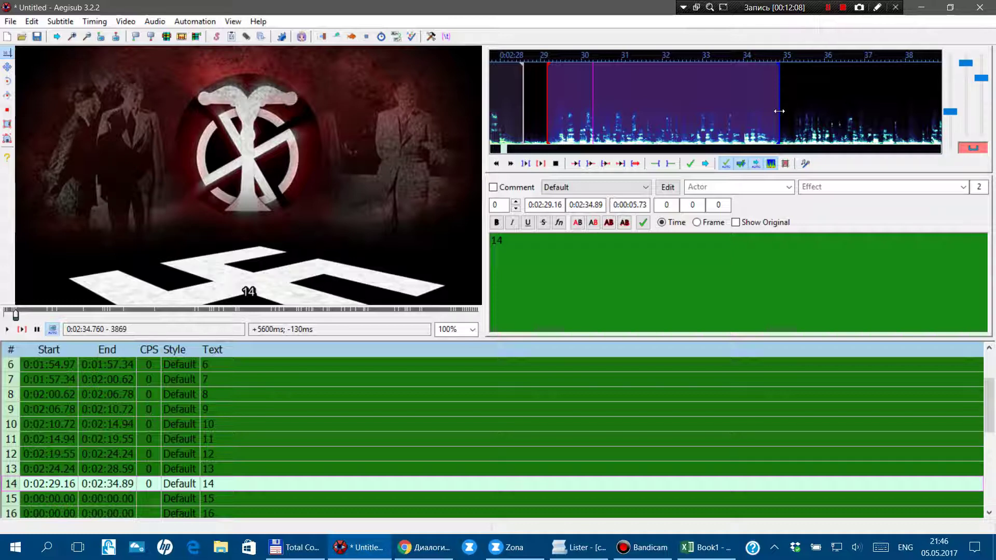
{"action": "key", "text": "space"}
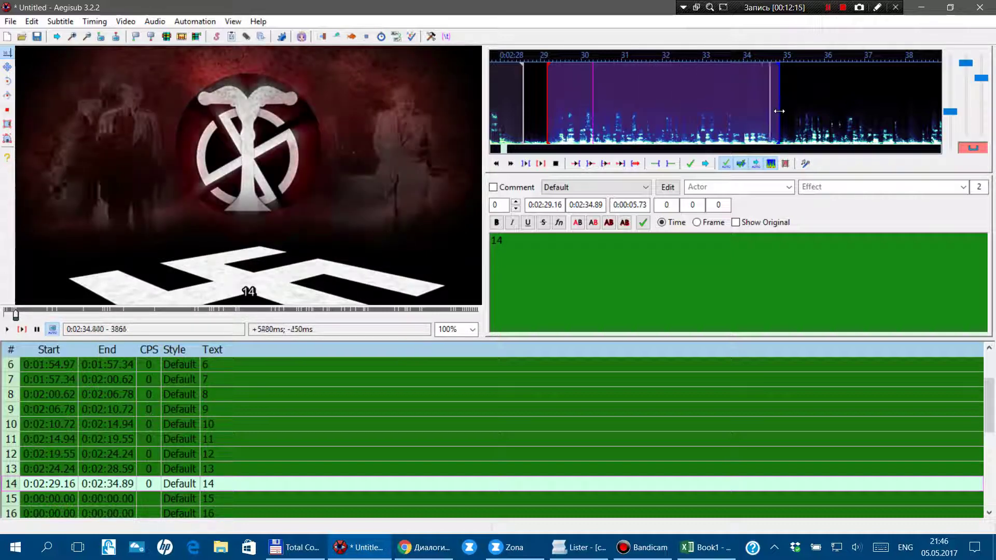
{"action": "key", "text": "Return"}
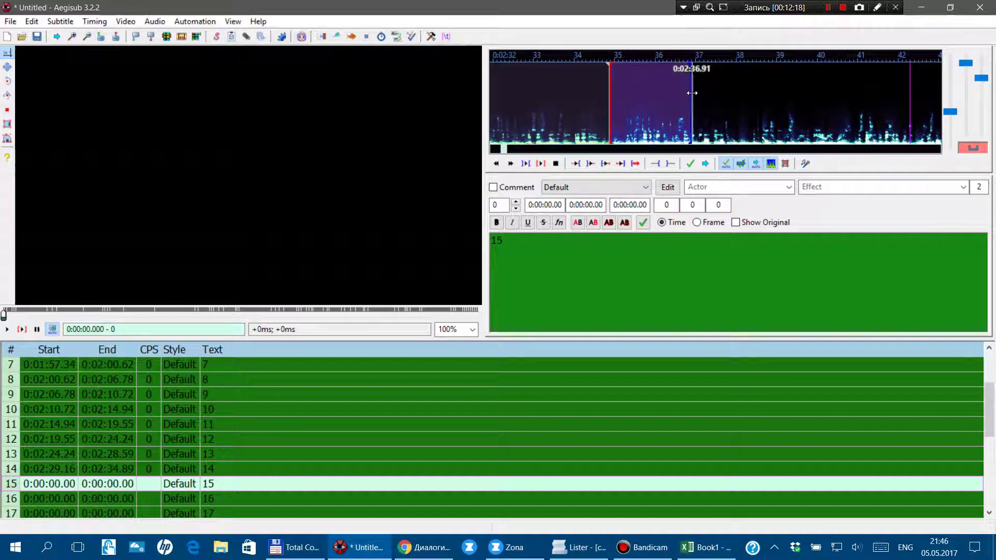
Time subtitle line 15 from 0:02:34.89 to 0:02:40.99, adjusting its end against playback, and commit it.
{"action": "left_click_drag", "start_coordinate": [692, 93], "coordinate": [745, 96]}
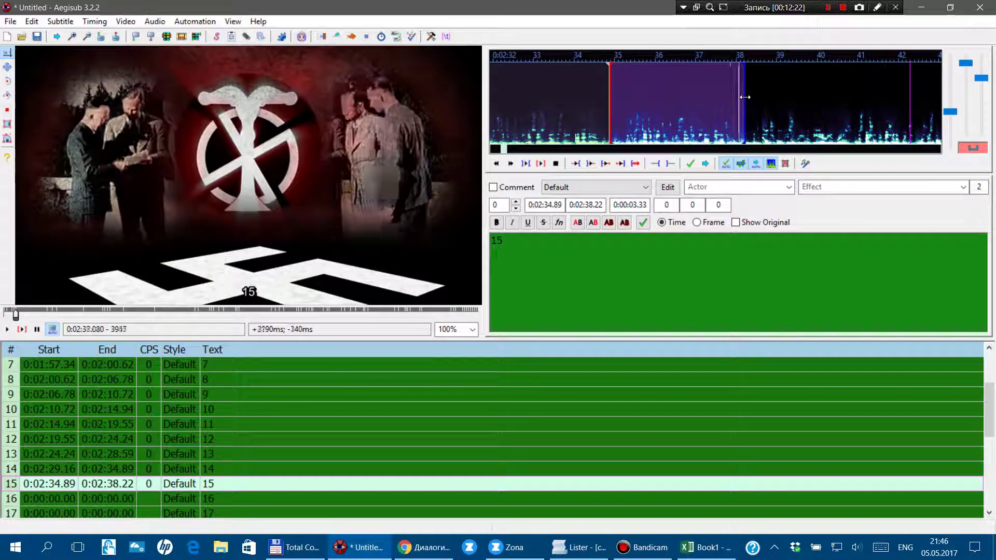
{"action": "left_click_drag", "start_coordinate": [745, 97], "coordinate": [916, 101]}
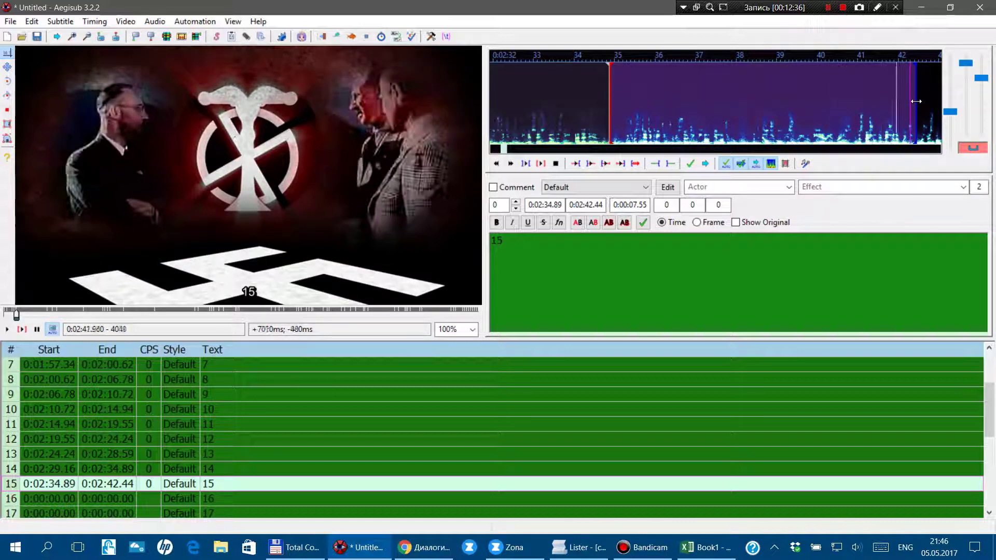
{"action": "left_click_drag", "start_coordinate": [916, 101], "coordinate": [858, 107]}
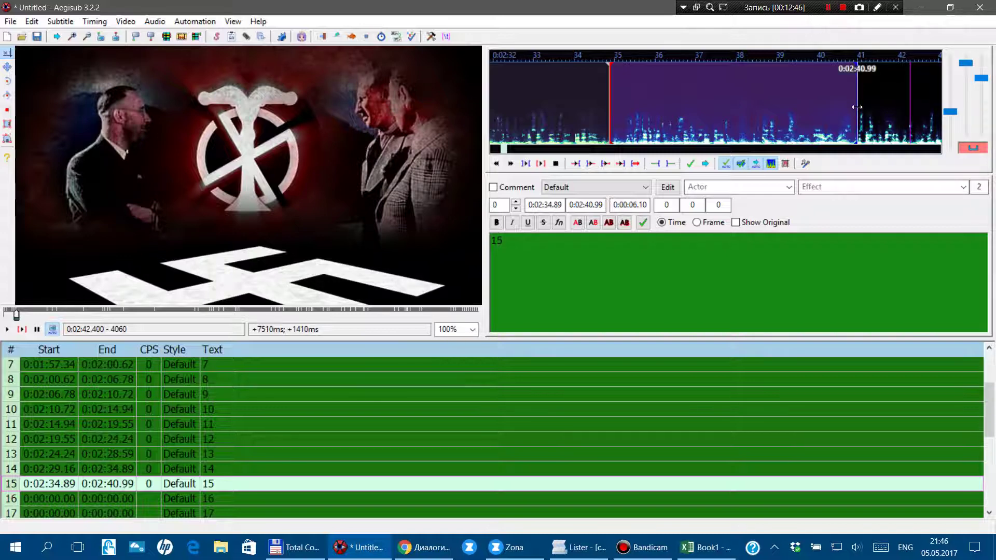
{"action": "key", "text": "Return"}
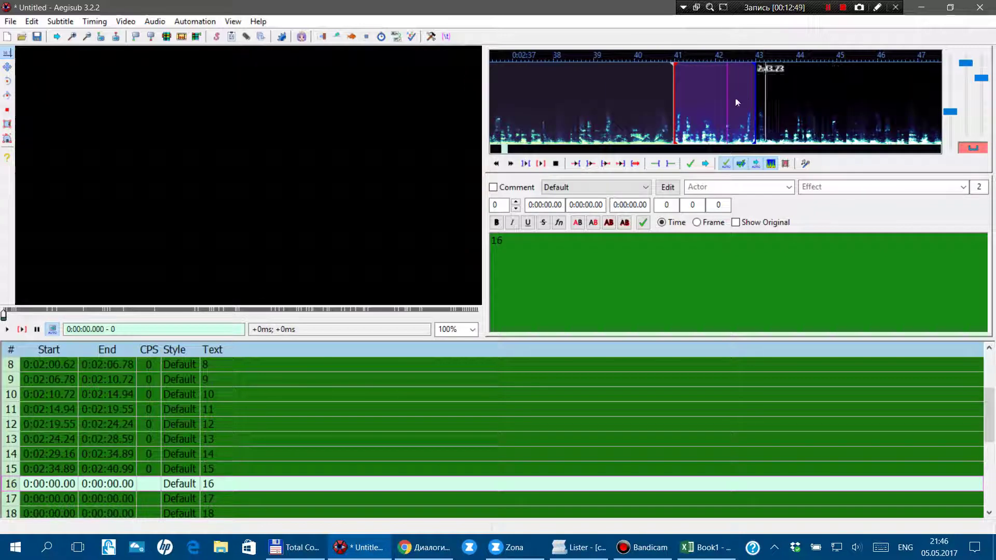
Time subtitle line 16 from 0:02:40.99, extend its end to 0:02:47.90 while checking playback, and commit it.
{"action": "left_click_drag", "start_coordinate": [766, 94], "coordinate": [776, 88]}
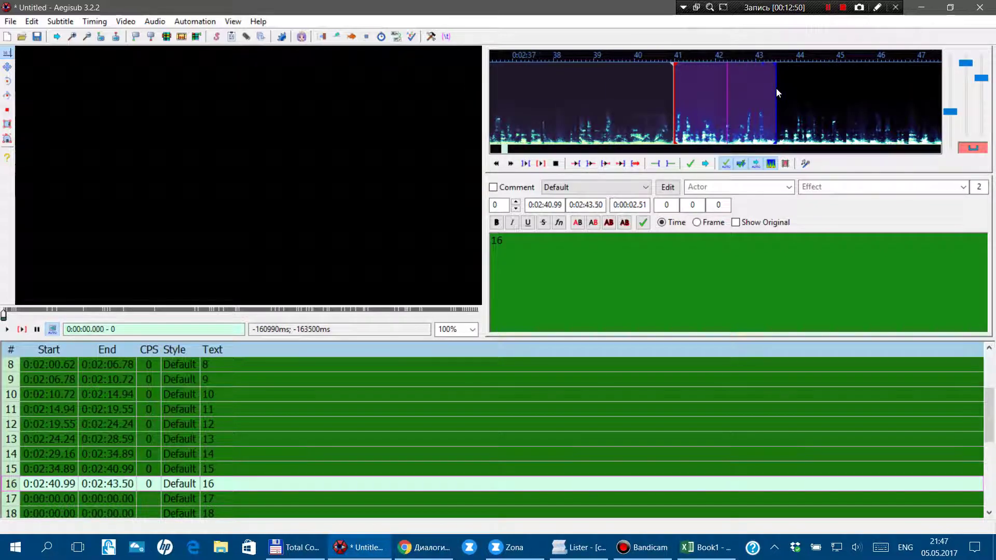
{"action": "key", "text": "s"}
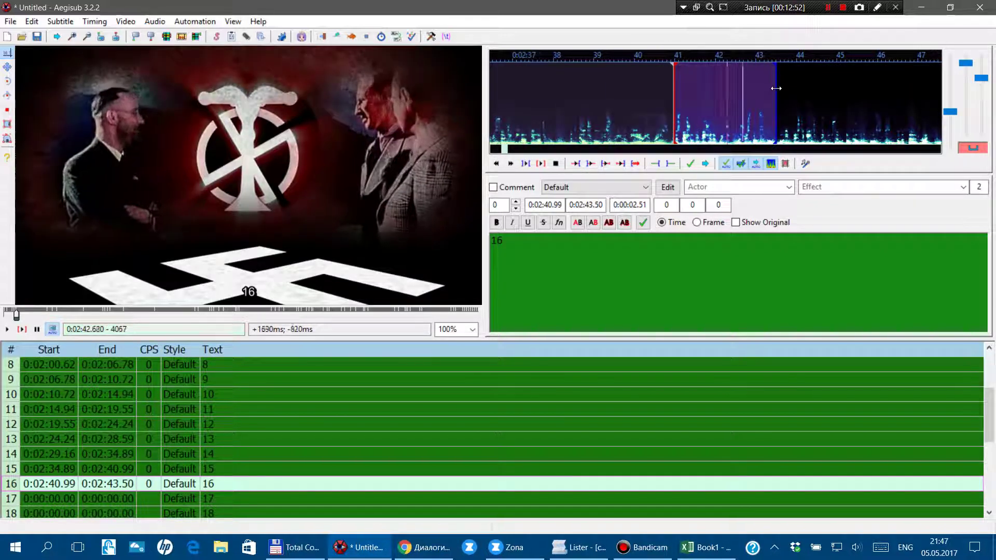
{"action": "left_click_drag", "start_coordinate": [777, 94], "coordinate": [903, 94]}
{"action": "key", "text": "s"}
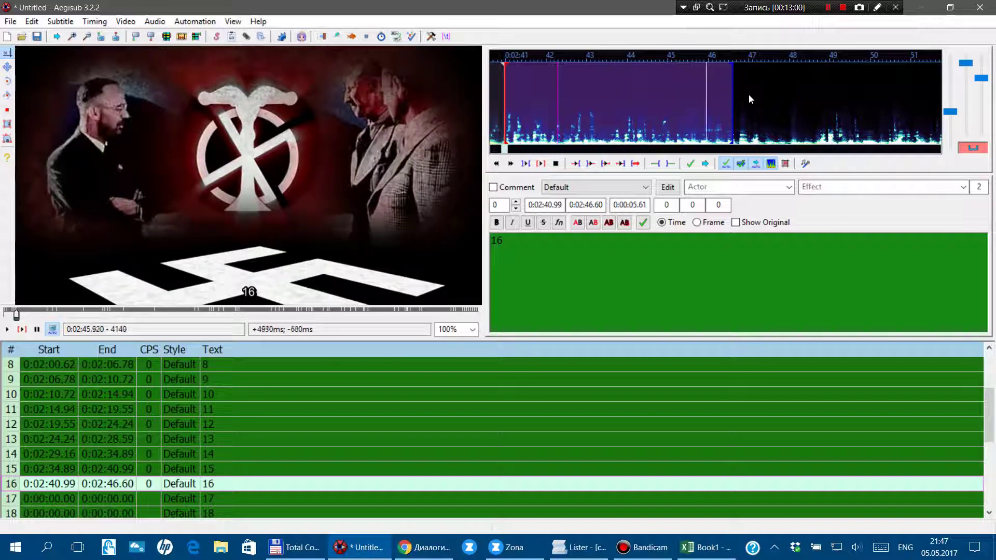
{"action": "left_click_drag", "start_coordinate": [749, 96], "coordinate": [786, 97]}
{"action": "key", "text": "s"}
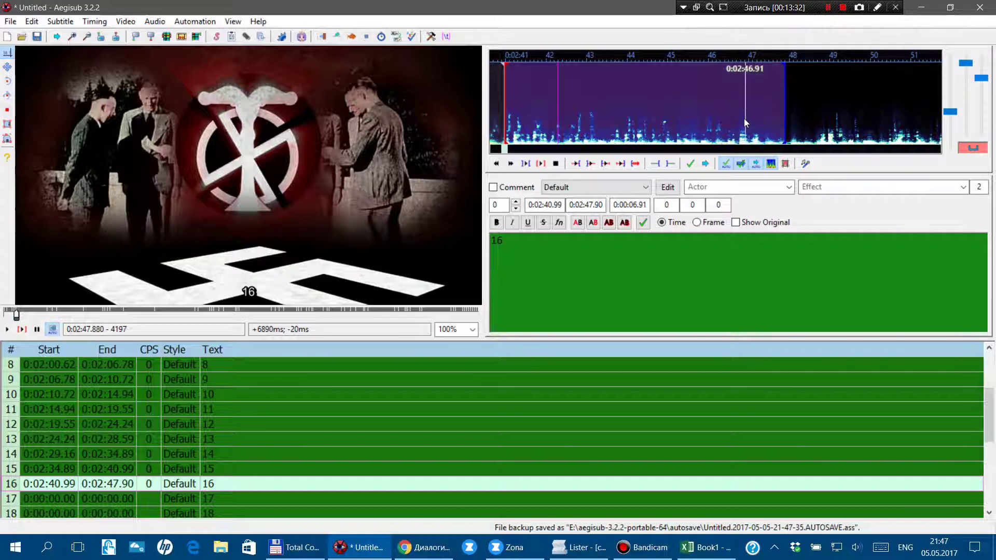
{"action": "key", "text": "Return"}
Time subtitle line 17 from 0:02:48.48 to 0:02:55.02, leaving a short pause after line 16, check its playback and commit it.
{"action": "scroll", "coordinate": [802, 101], "scroll_direction": "down", "scroll_amount": 1}
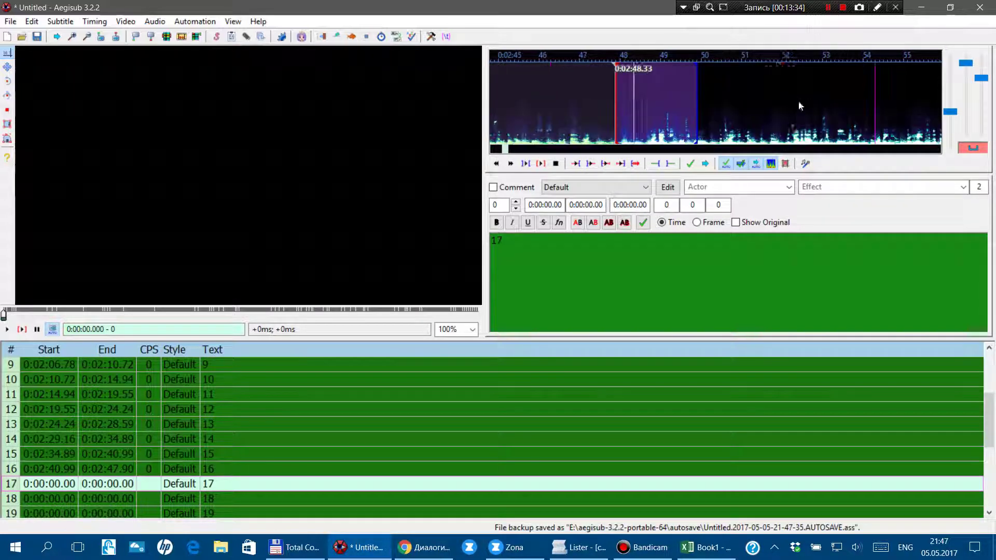
{"action": "left_click_drag", "start_coordinate": [696, 88], "coordinate": [874, 94]}
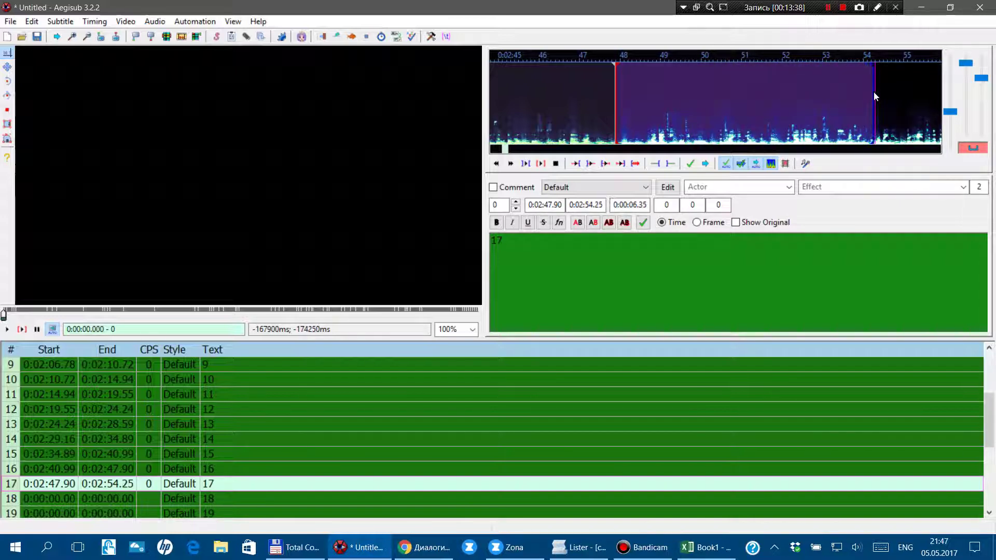
{"action": "key", "text": "space"}
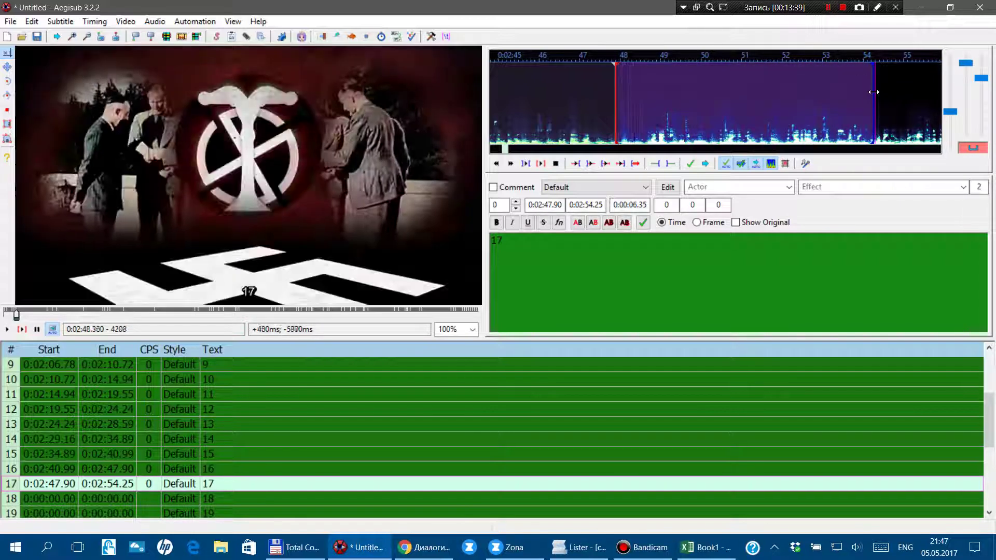
{"action": "left_click", "coordinate": [640, 118]}
{"action": "left_click_drag", "start_coordinate": [657, 118], "coordinate": [789, 120]}
{"action": "key", "text": "s"}
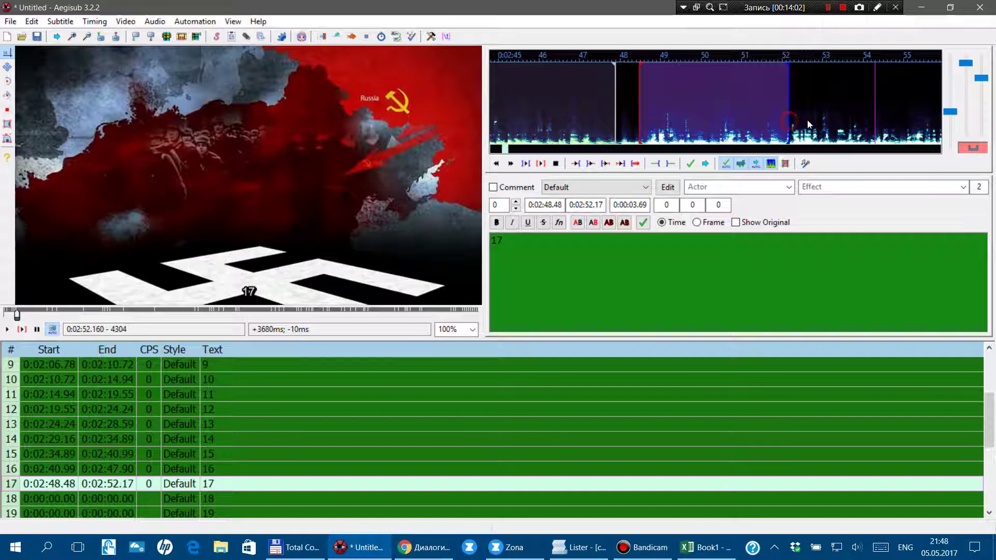
{"action": "left_click_drag", "start_coordinate": [808, 124], "coordinate": [904, 121]}
{"action": "key", "text": "s"}
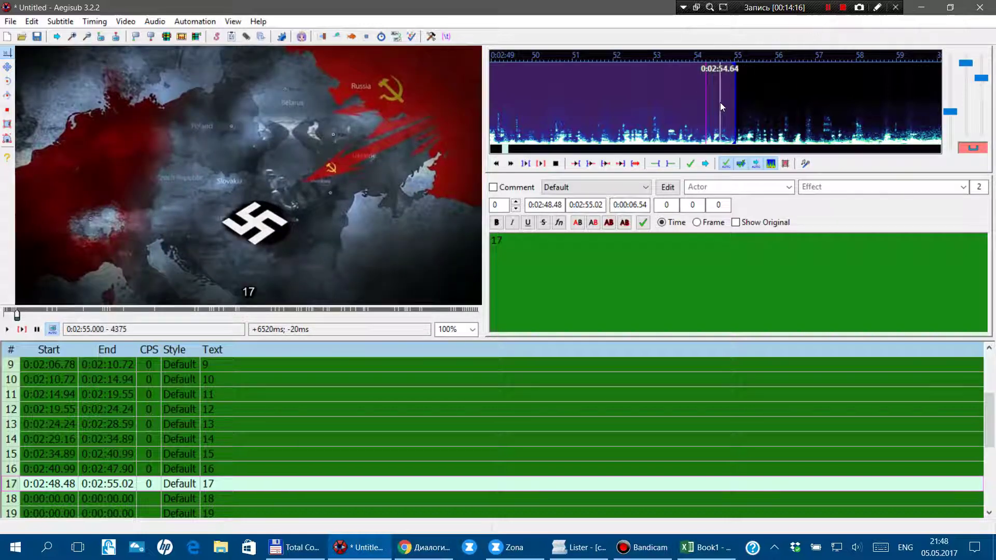
{"action": "key", "text": "Return"}
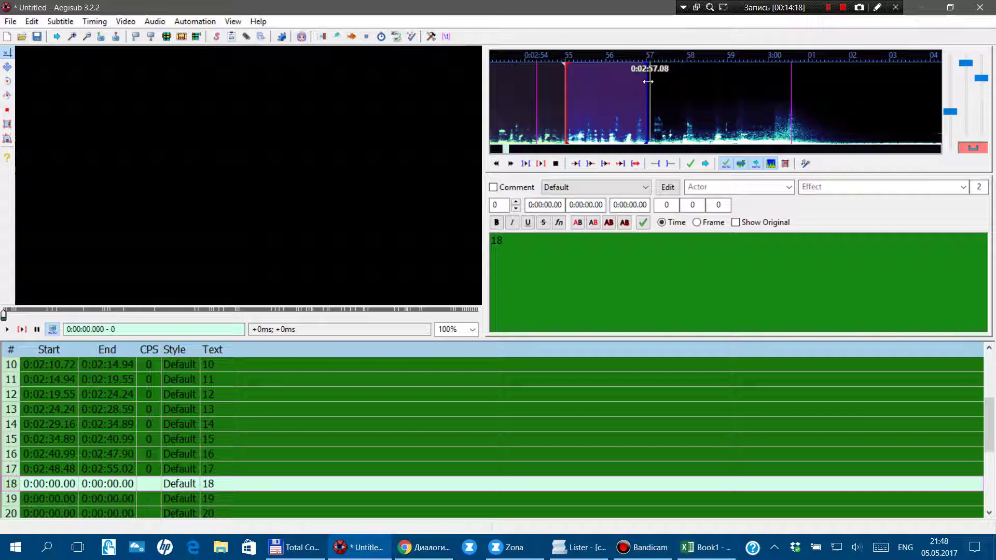
Time subtitle line 18 from 0:02:55.02, adjust its end to 0:03:00.80 after checking playback, and commit it.
{"action": "left_click_drag", "start_coordinate": [648, 81], "coordinate": [816, 98]}
{"action": "key", "text": "s"}
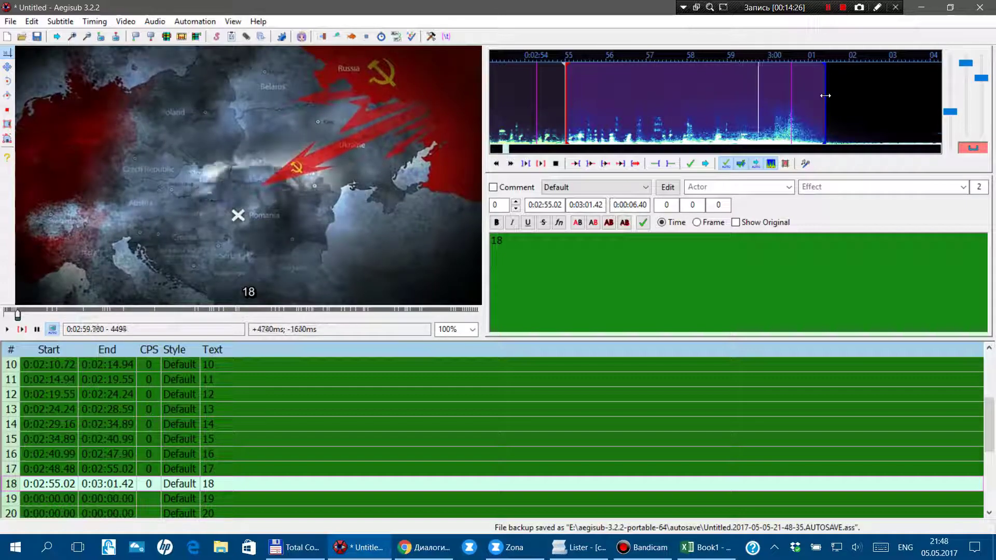
{"action": "left_click_drag", "start_coordinate": [825, 96], "coordinate": [822, 102]}
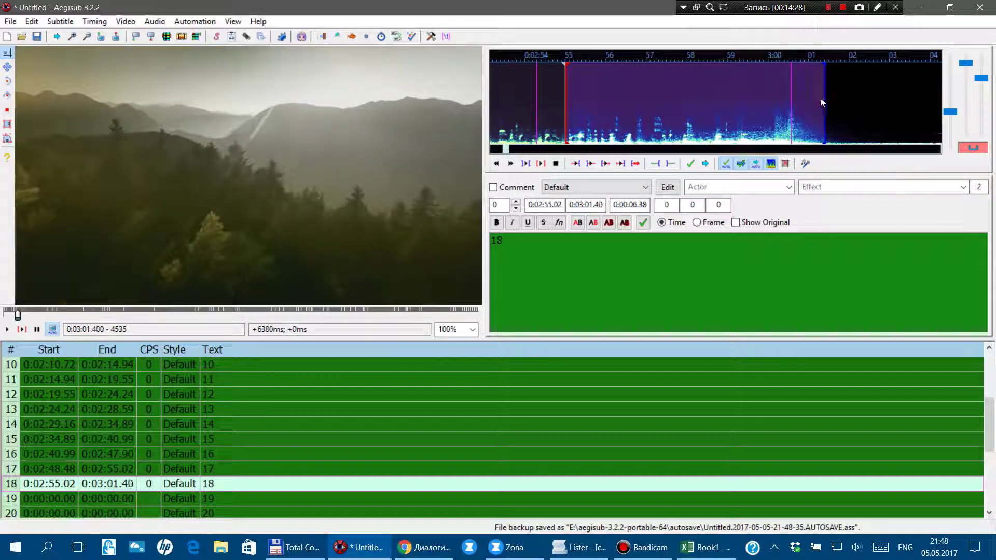
{"action": "key", "text": "s"}
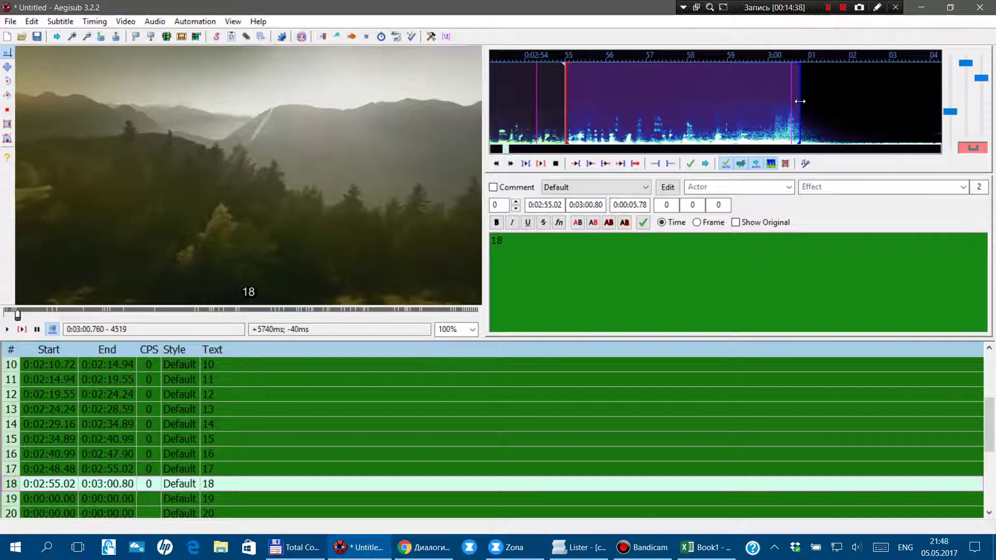
{"action": "key", "text": "Return"}
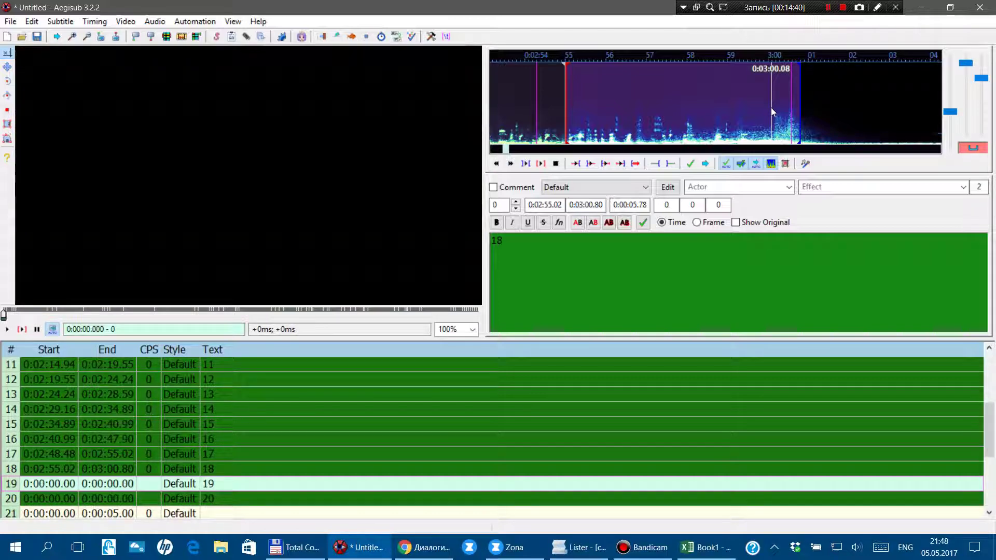
Time subtitle line 19 to the "Romania 1944" caption from 0:03:02.40 to 0:03:04.65, checking playback, and commit it.
{"action": "scroll", "coordinate": [711, 101], "scroll_direction": "down", "scroll_amount": 3}
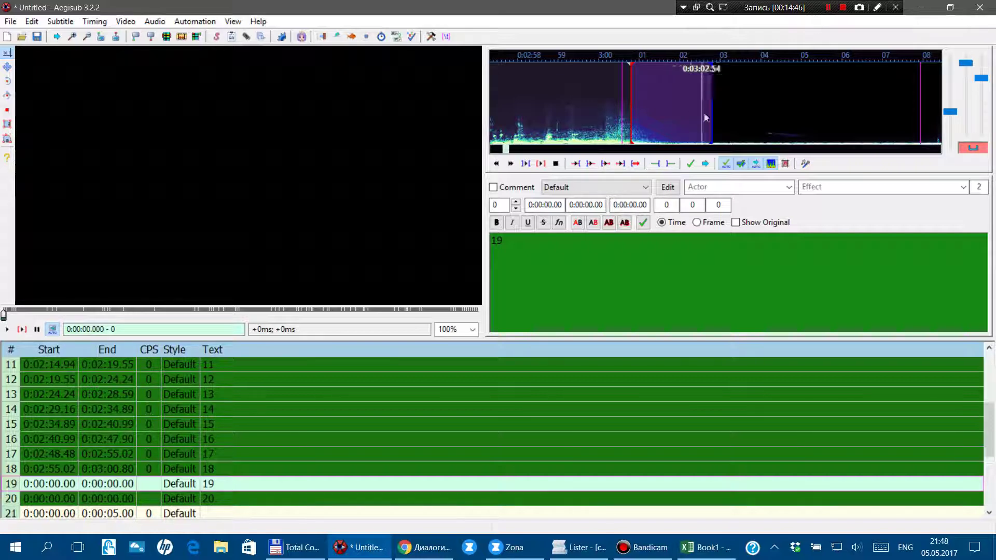
{"action": "left_click_drag", "start_coordinate": [712, 109], "coordinate": [922, 119]}
{"action": "scroll", "coordinate": [876, 123], "scroll_direction": "down", "scroll_amount": 3}
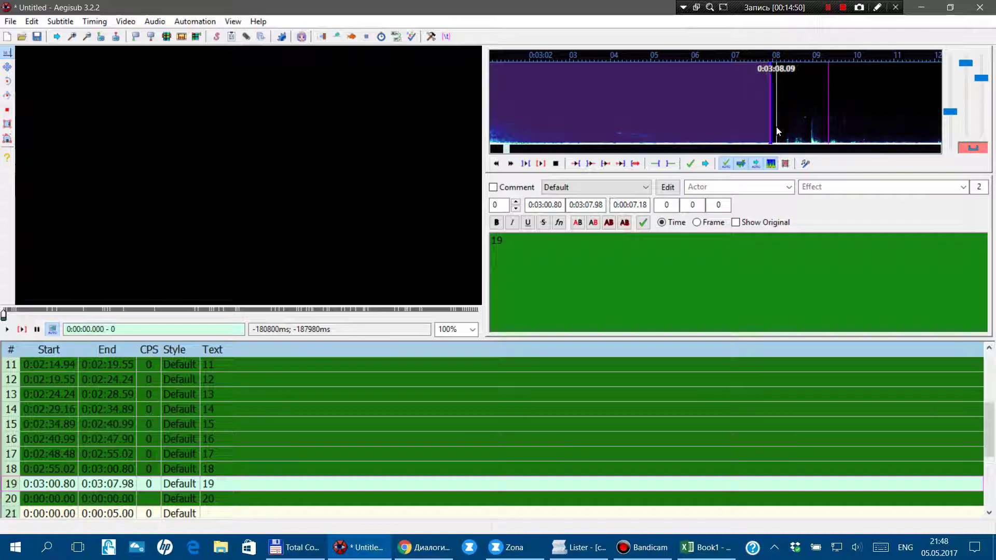
{"action": "key", "text": "s"}
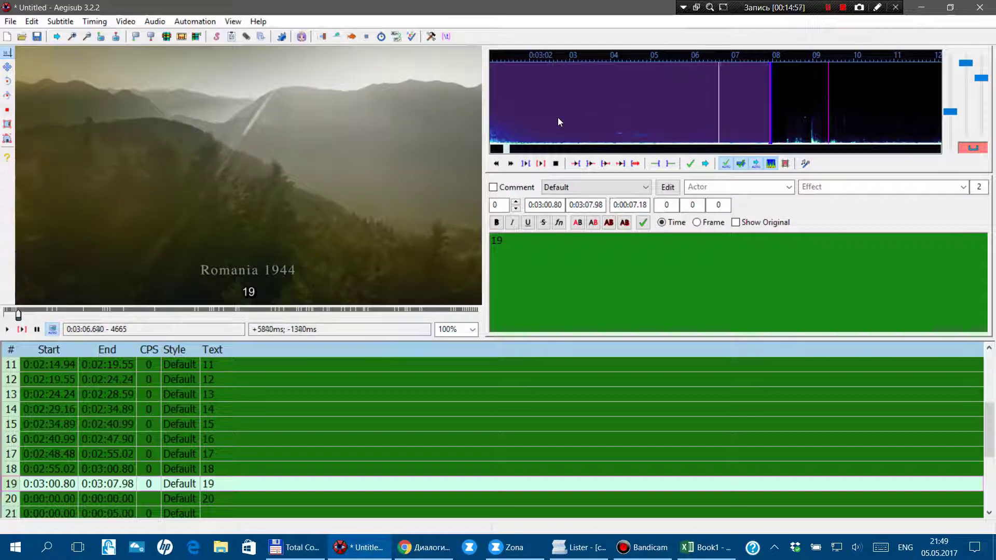
{"action": "mouse_move", "coordinate": [562, 116]}
{"action": "left_mouse_down"}
{"action": "mouse_move", "coordinate": [554, 104]}
{"action": "mouse_move", "coordinate": [522, 104]}
{"action": "mouse_move", "coordinate": [601, 113]}
{"action": "left_mouse_up"}
{"action": "right_click", "coordinate": [523, 104]}
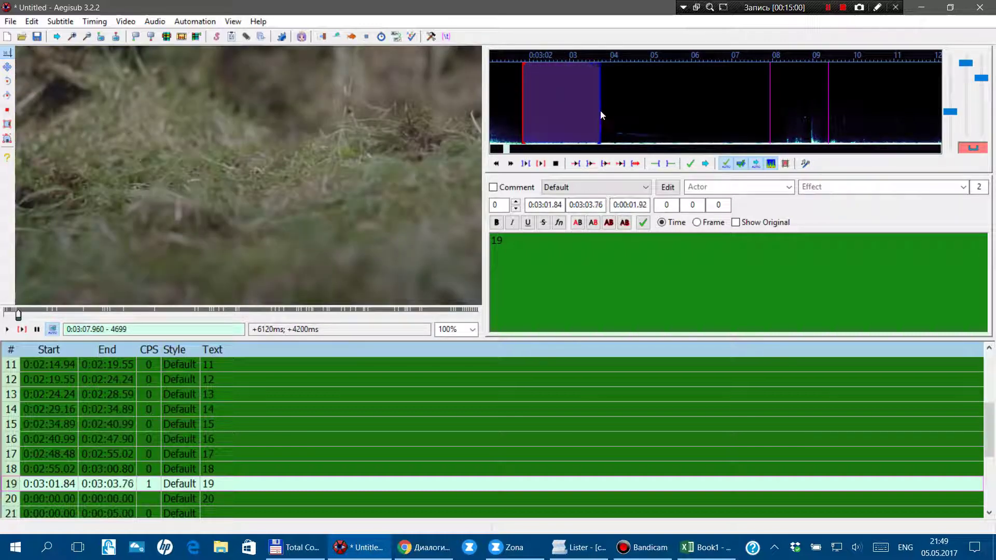
{"action": "key", "text": "s"}
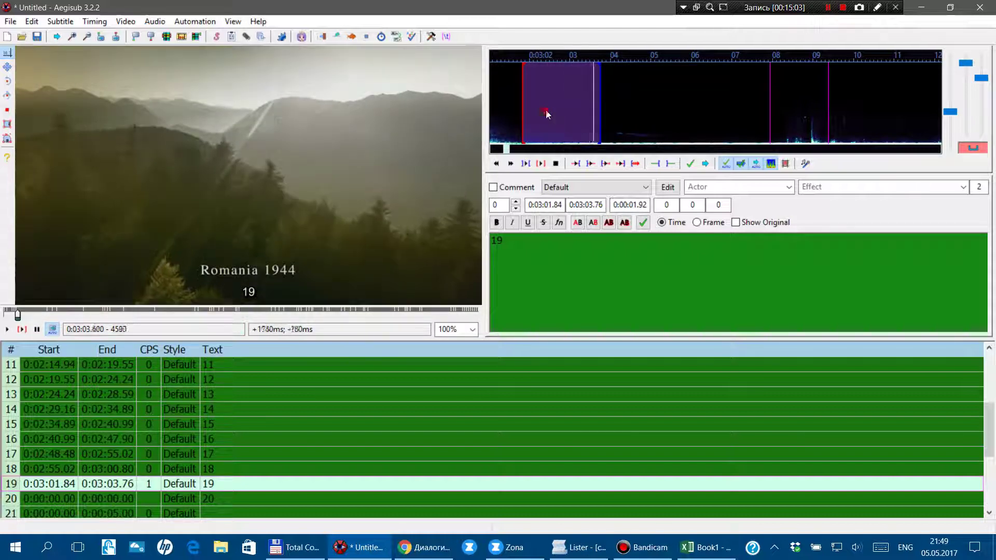
{"action": "left_click", "coordinate": [546, 110]}
{"action": "left_click_drag", "start_coordinate": [599, 111], "coordinate": [637, 116]}
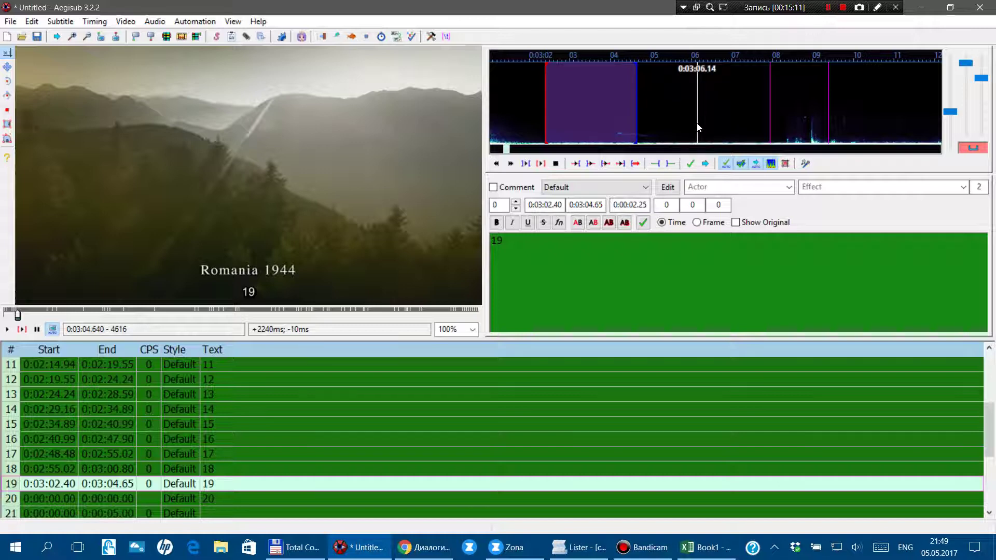
{"action": "key", "text": "Return"}
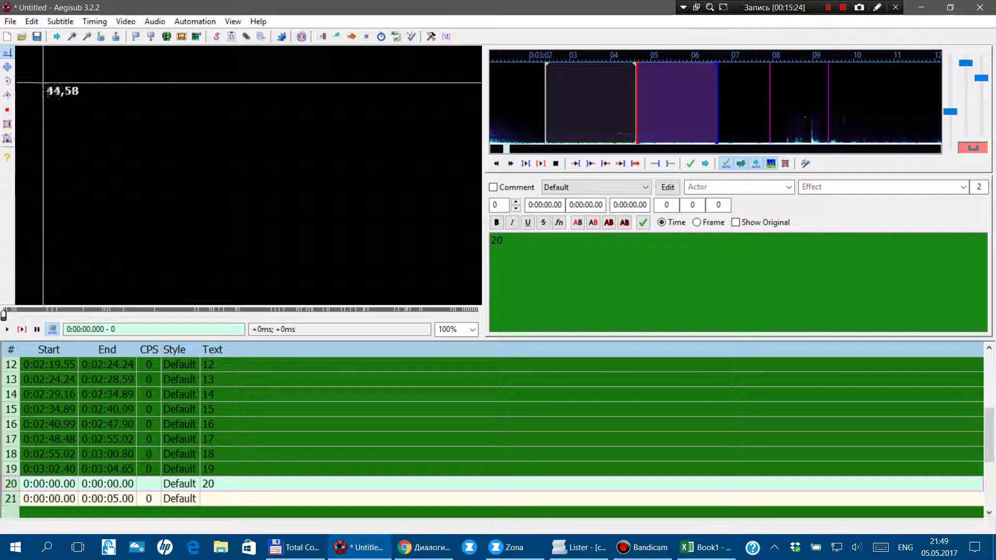
{"action": "left_click", "coordinate": [10, 22]}
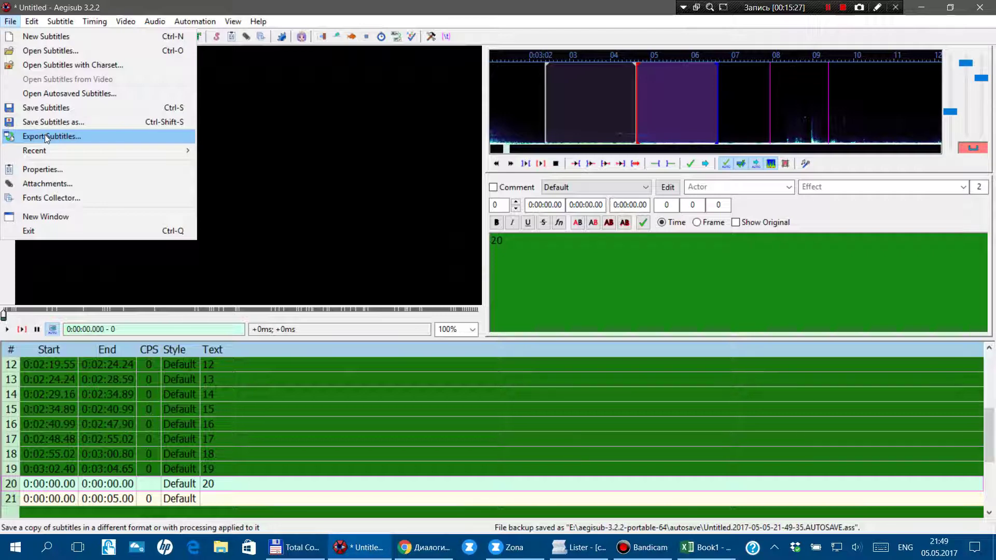
{"action": "left_click", "coordinate": [532, 10]}
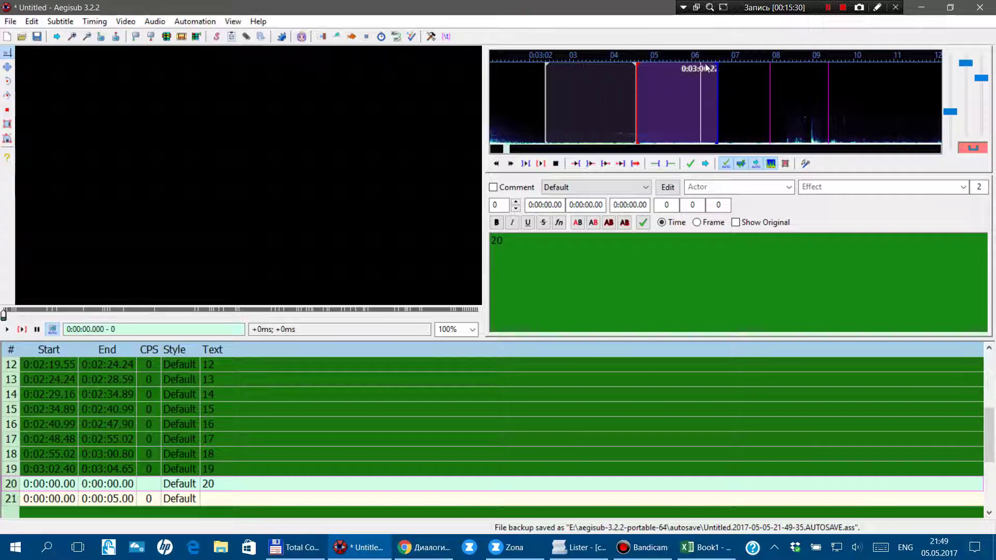